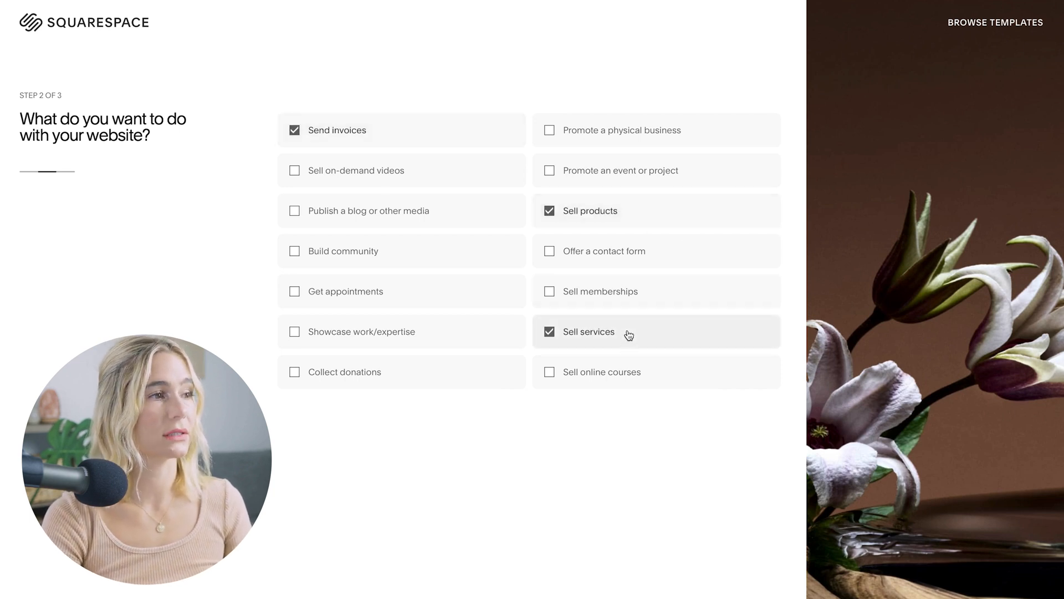
Add selling memberships to the website's purposes and choose to start from the designer templates
{"action": "left_click", "coordinate": [637, 301]}
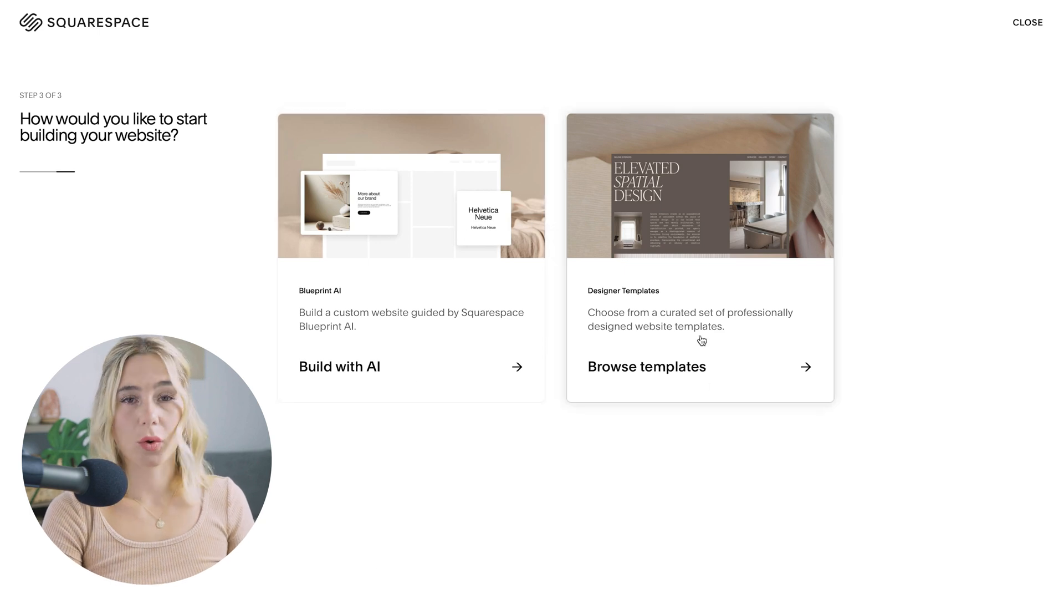
{"action": "left_click", "coordinate": [773, 370]}
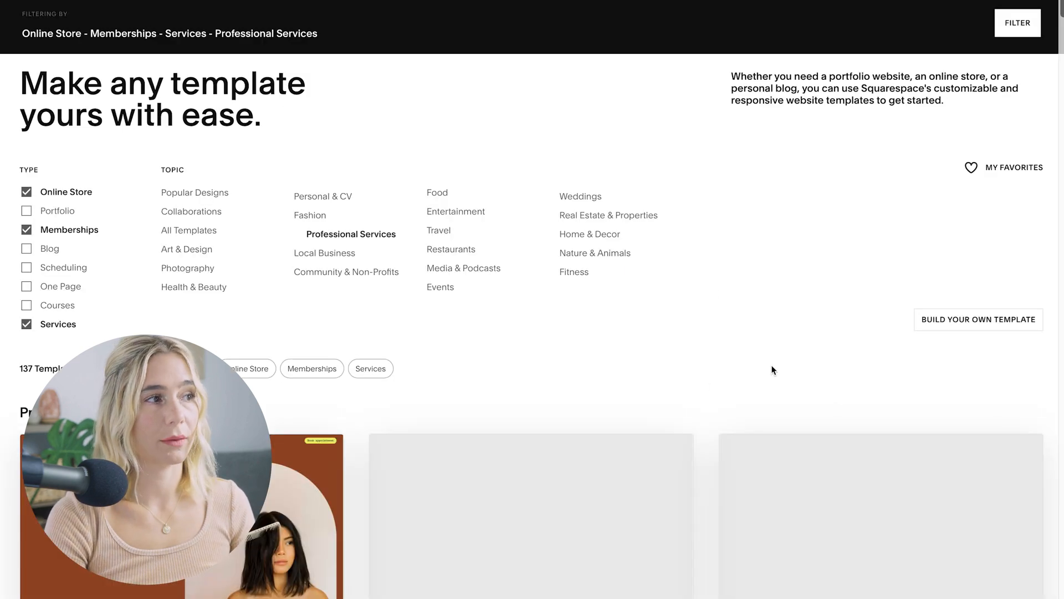
Look through the professional services templates and start the site with the Bloom design
{"action": "scroll", "coordinate": [741, 384], "scroll_direction": "down", "scroll_amount": 10}
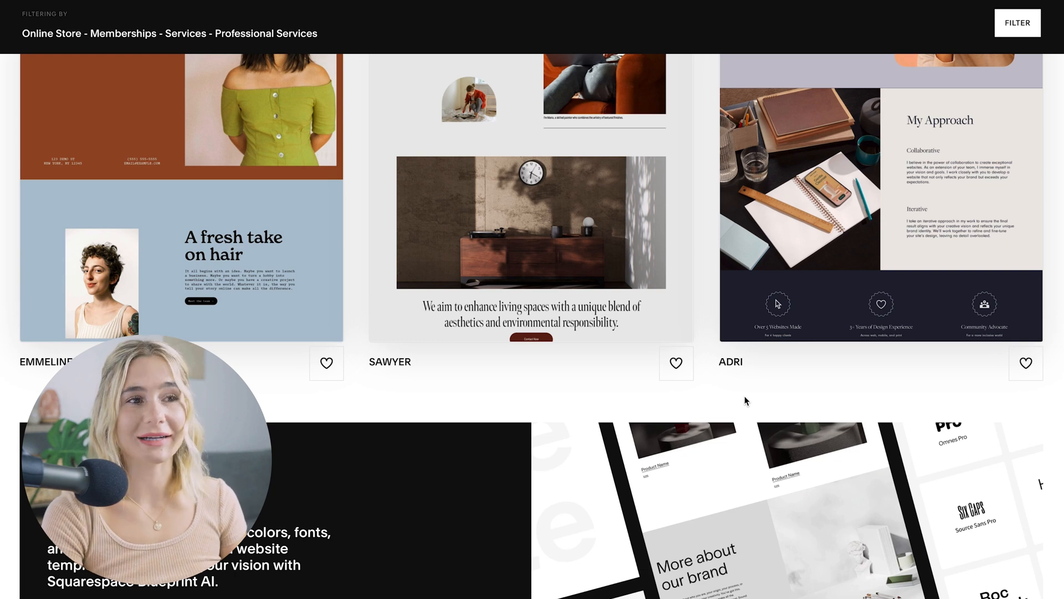
{"action": "scroll", "coordinate": [744, 400], "scroll_direction": "down", "scroll_amount": 1}
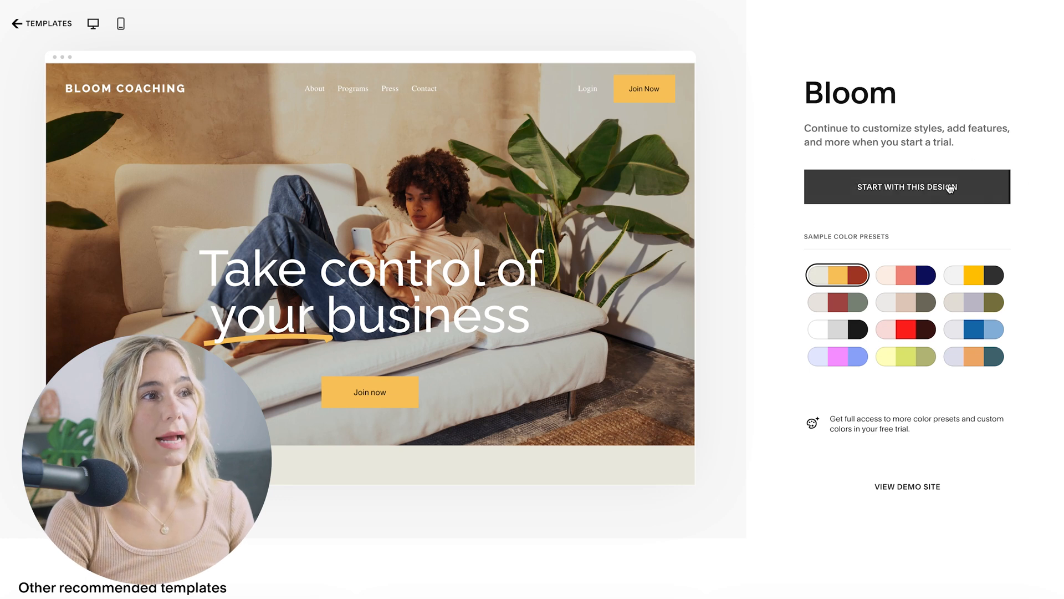
{"action": "left_click", "coordinate": [912, 191]}
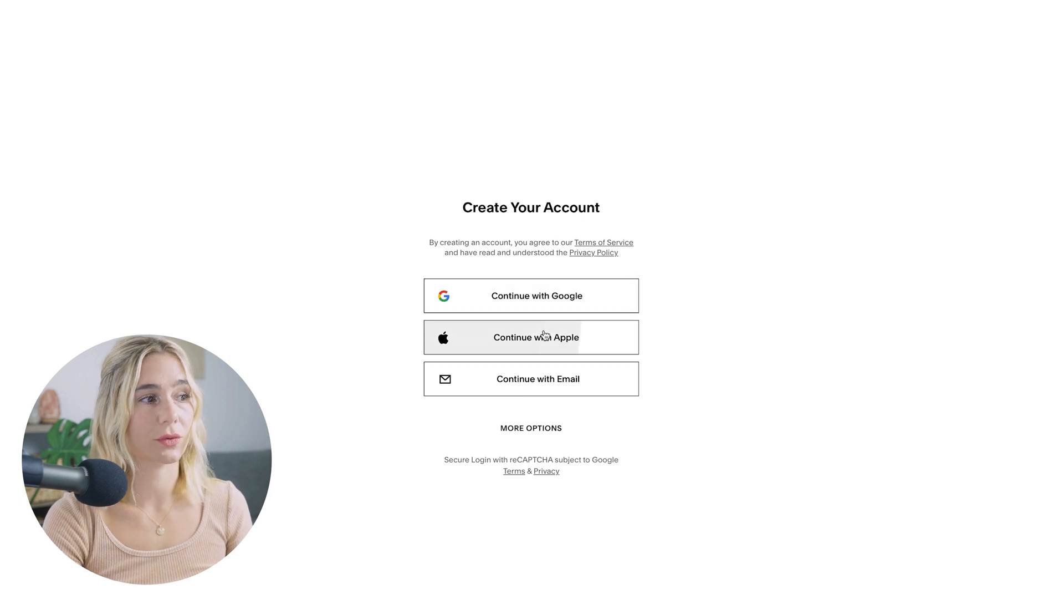
Create an account using the email option, filling in the first name, last name, email address and account password
{"action": "left_click", "coordinate": [546, 428]}
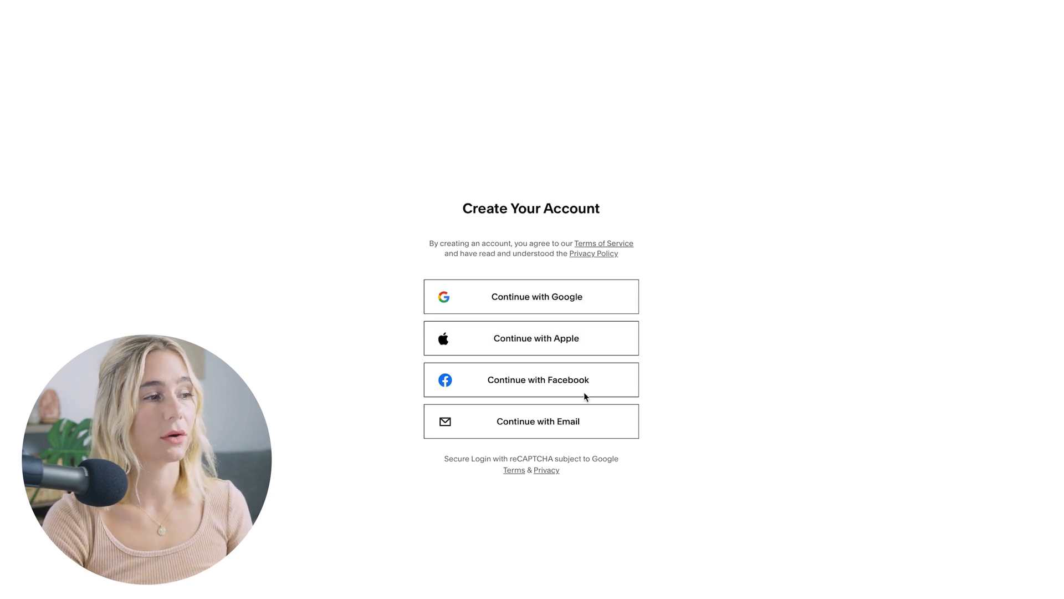
{"action": "left_click", "coordinate": [554, 426]}
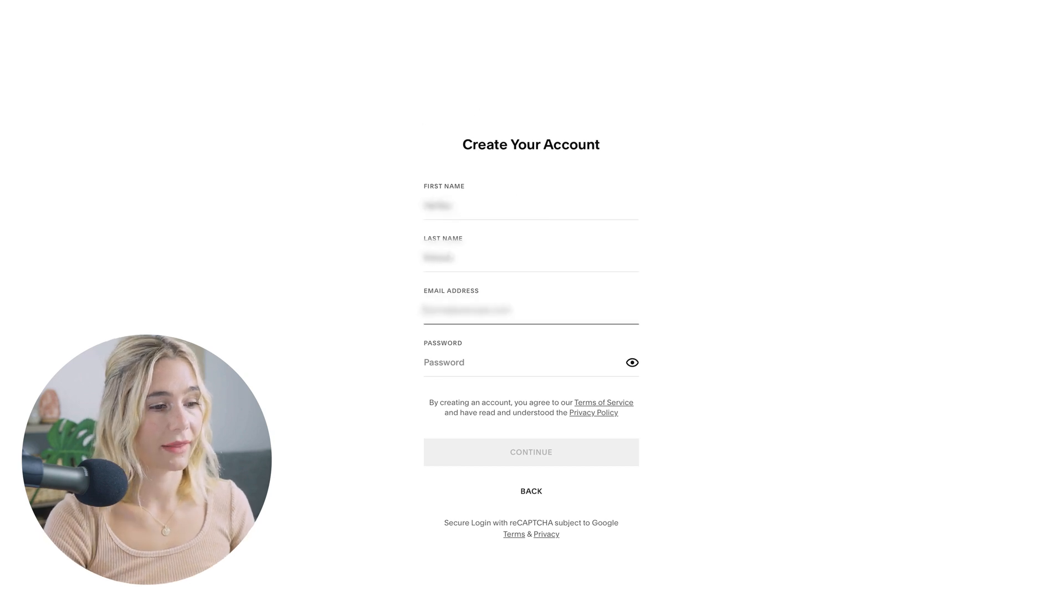
{"action": "type", "text": "a"}
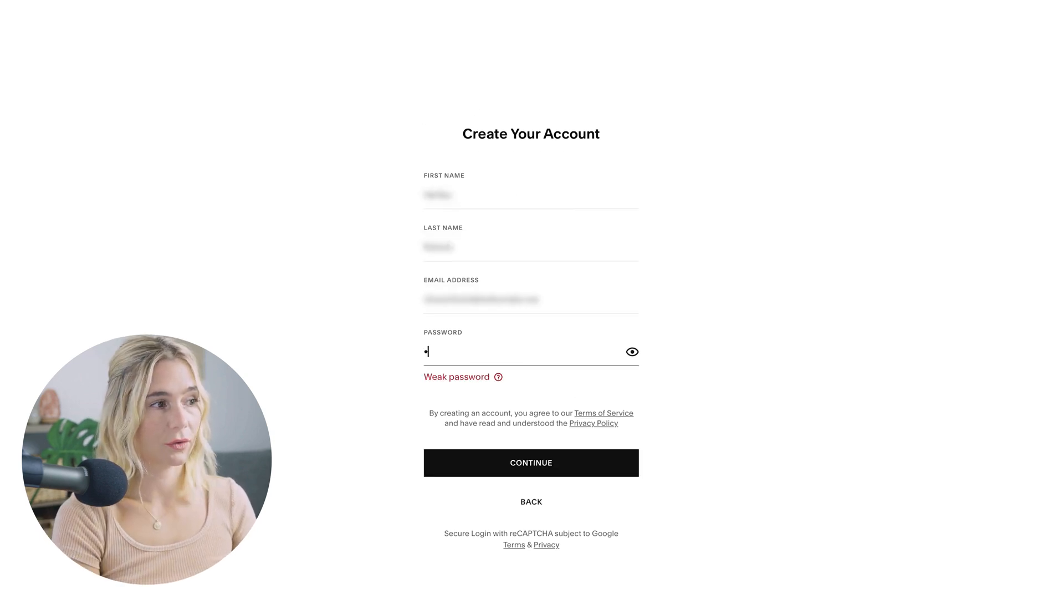
{"action": "type", "text": "••••••"}
{"action": "key", "text": "Return"}
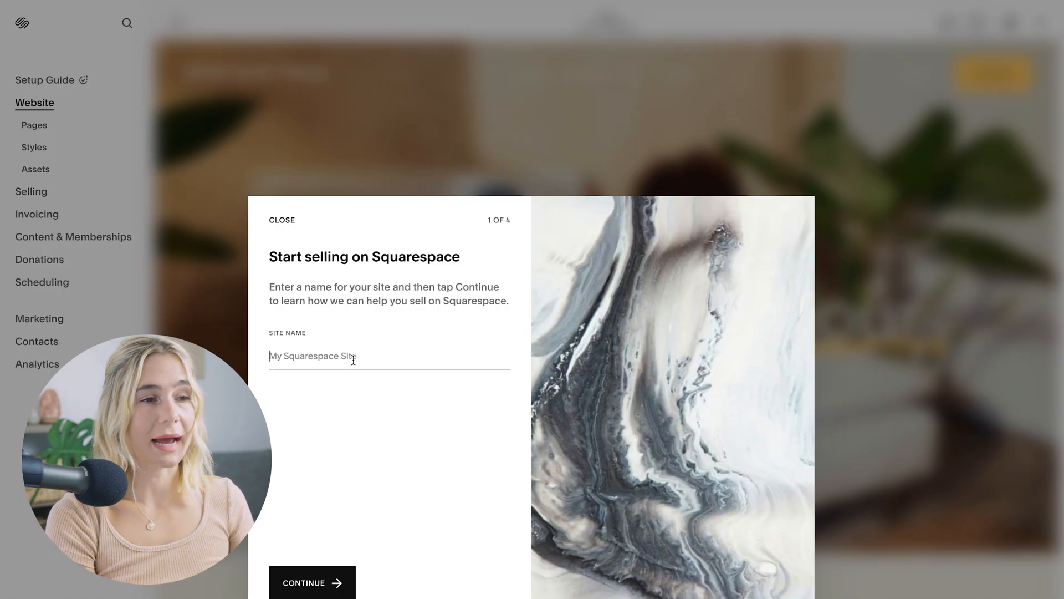
Name the site "Squarespace Coaching Website" and continue through the selling introduction
{"action": "left_click", "coordinate": [354, 359]}
{"action": "type", "text": "Squarespace Coaching Webi"}
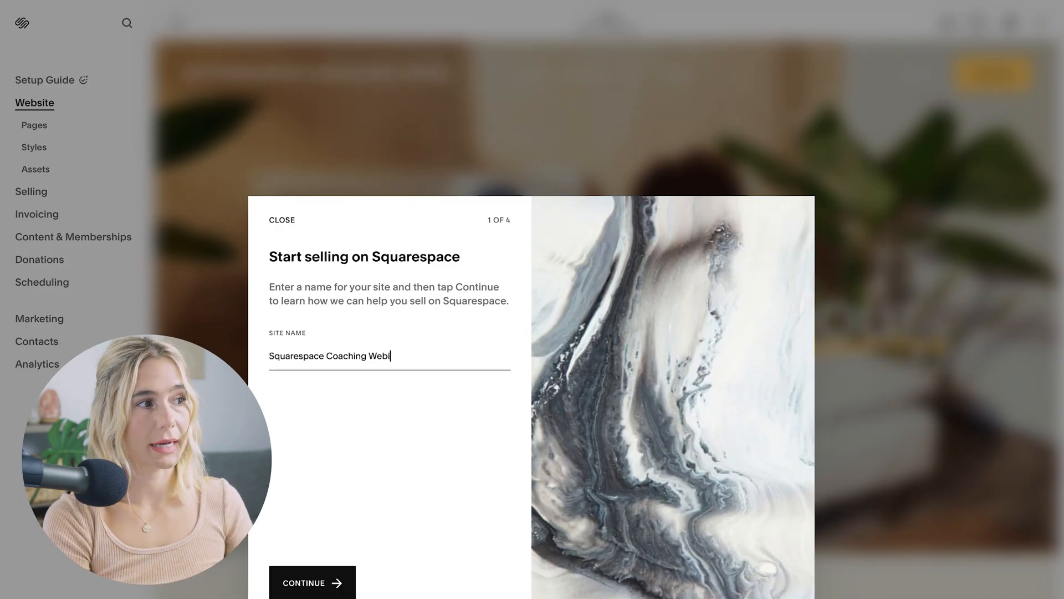
{"action": "key", "text": "BackSpace"}
{"action": "type", "text": "site"}
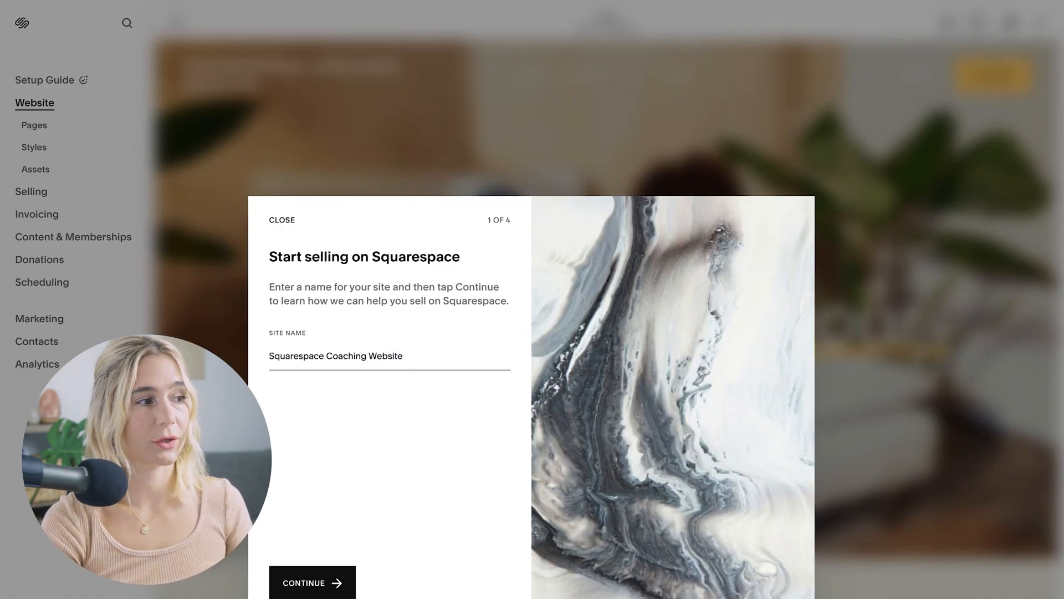
{"action": "left_click", "coordinate": [313, 585]}
{"action": "left_click", "coordinate": [460, 591]}
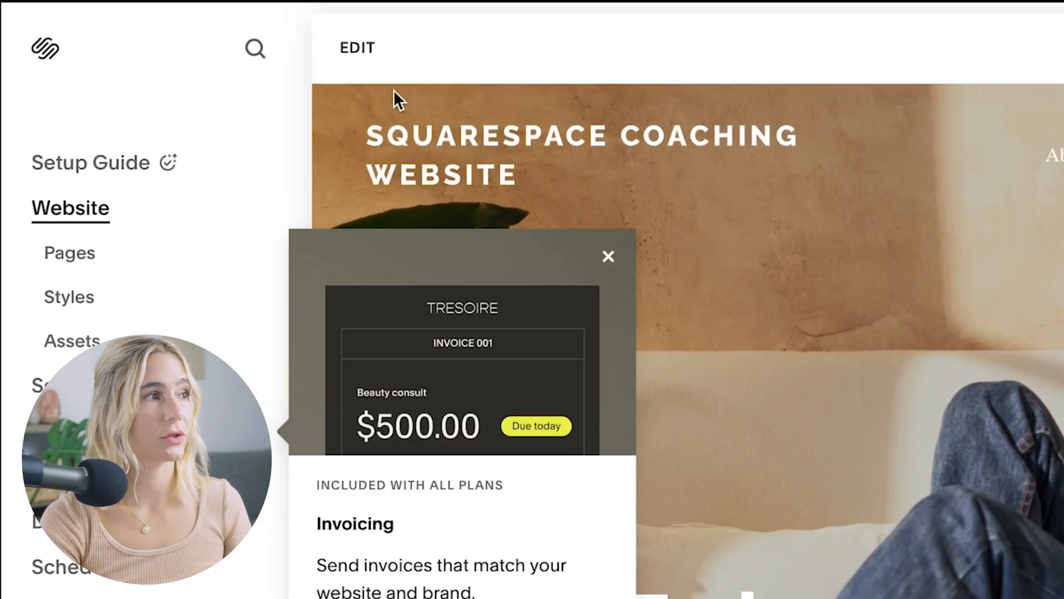
Examine the site header's title and logo image settings, including the option to add a logo, and exit editing
{"action": "left_click", "coordinate": [358, 53]}
{"action": "left_click", "coordinate": [567, 133]}
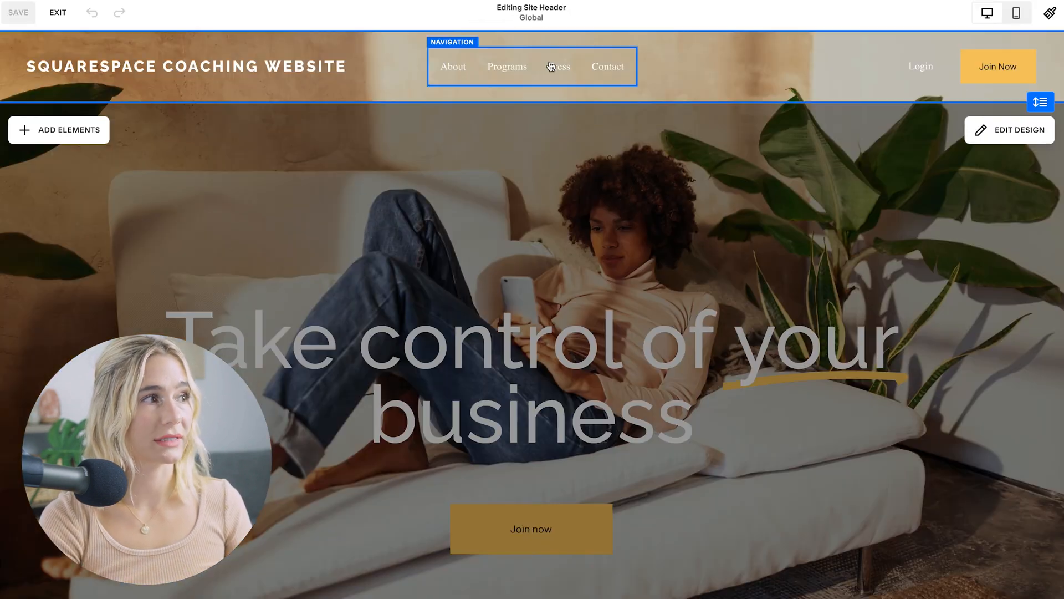
{"action": "left_click", "coordinate": [178, 59]}
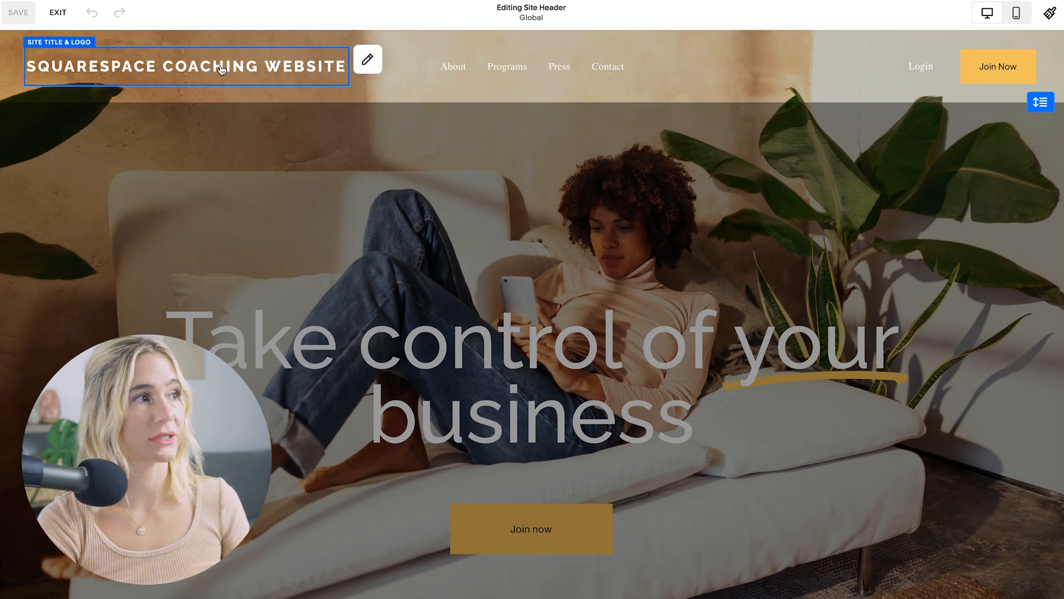
{"action": "left_click", "coordinate": [222, 70]}
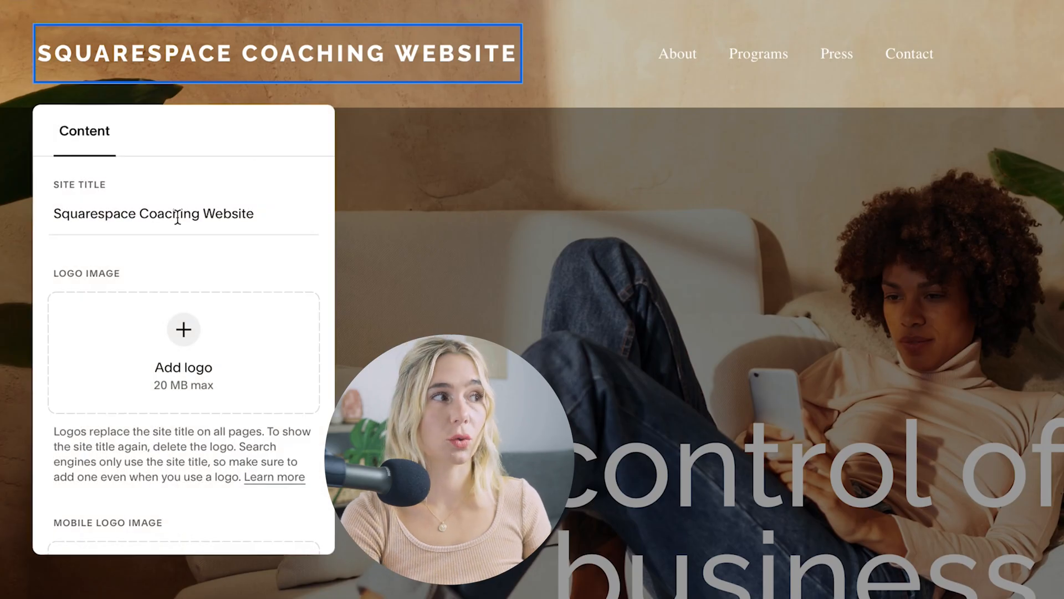
{"action": "left_click", "coordinate": [183, 330]}
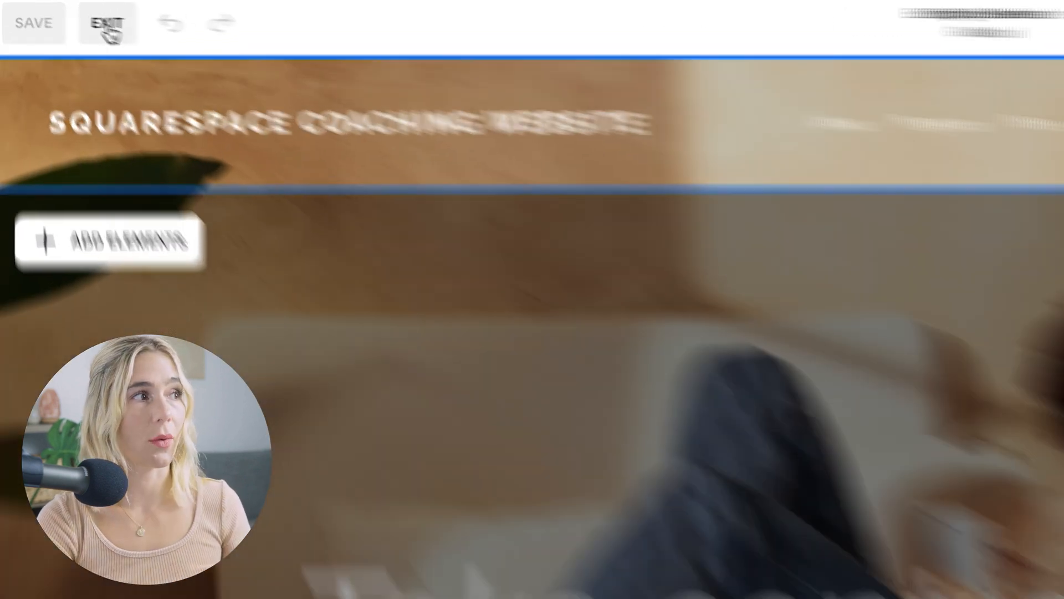
{"action": "left_click", "coordinate": [58, 12]}
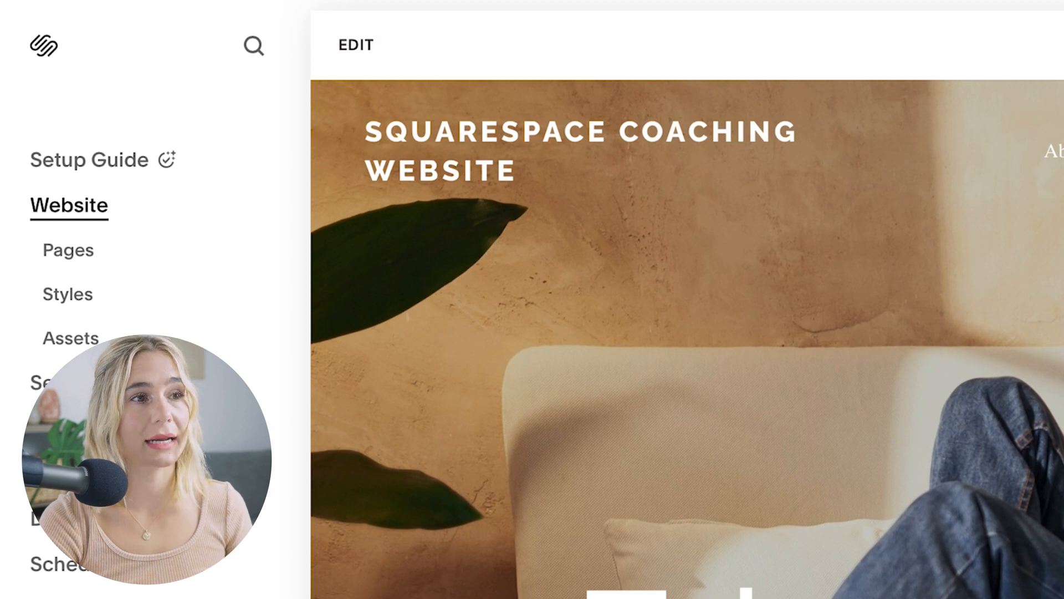
Compare the video and image background options of the home page's hero section, keep the image, and save
{"action": "left_click", "coordinate": [360, 46]}
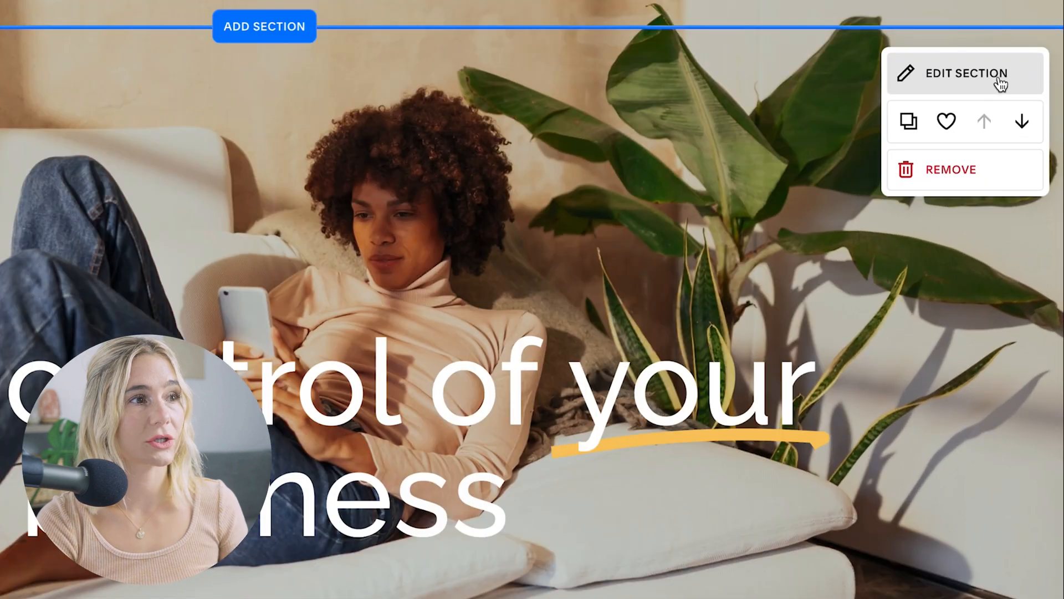
{"action": "left_click", "coordinate": [980, 78]}
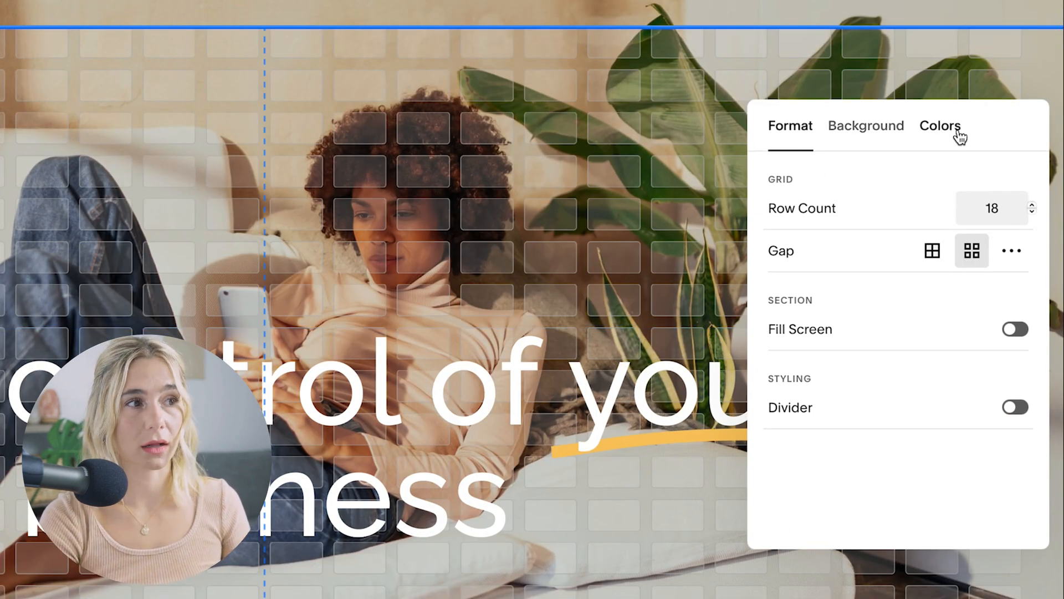
{"action": "left_click", "coordinate": [839, 133]}
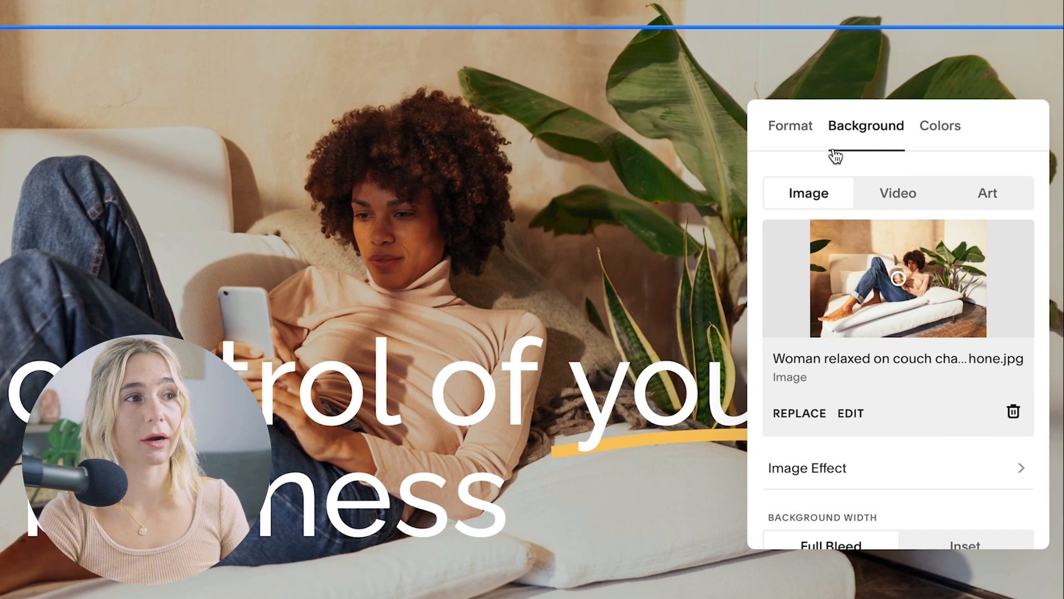
{"action": "left_click", "coordinate": [898, 194]}
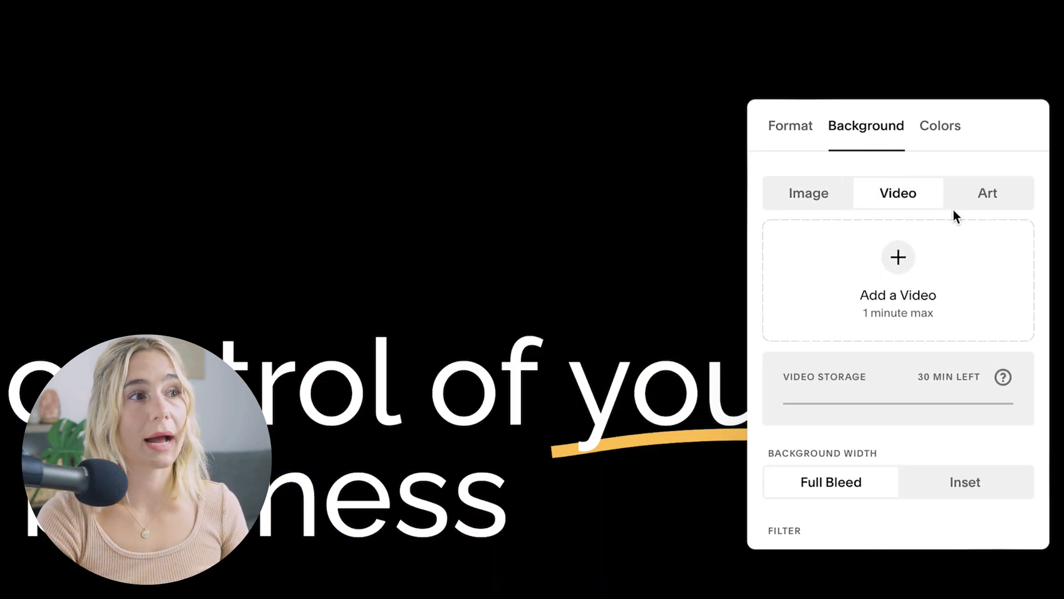
{"action": "left_click", "coordinate": [799, 192]}
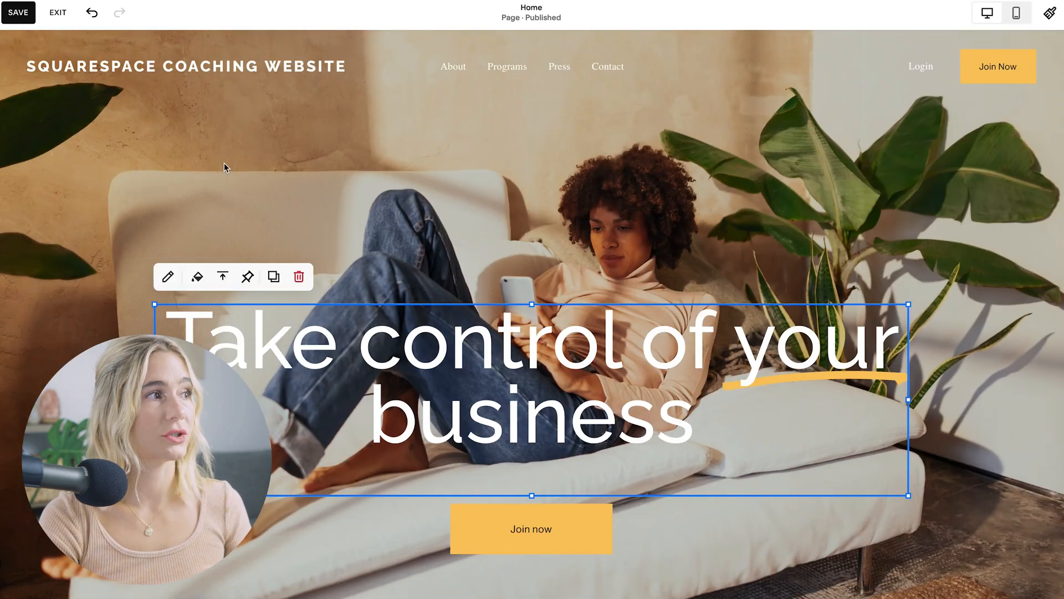
{"action": "left_click", "coordinate": [20, 13]}
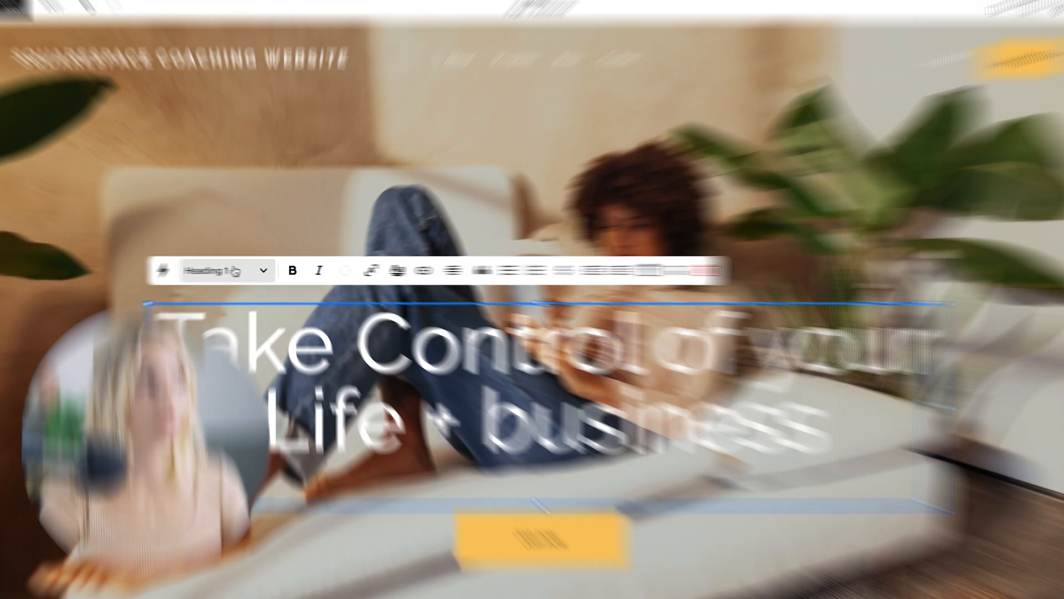
Try Heading 2 on the hero title, set it back to Heading 1, and save the page
{"action": "left_click", "coordinate": [240, 278]}
{"action": "left_click", "coordinate": [240, 331]}
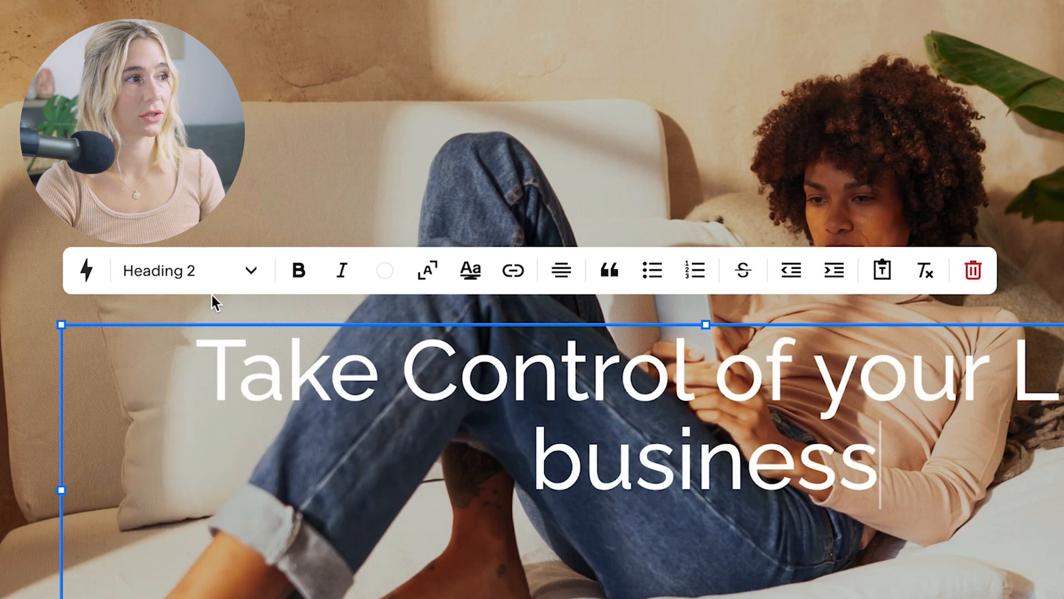
{"action": "left_click", "coordinate": [217, 276]}
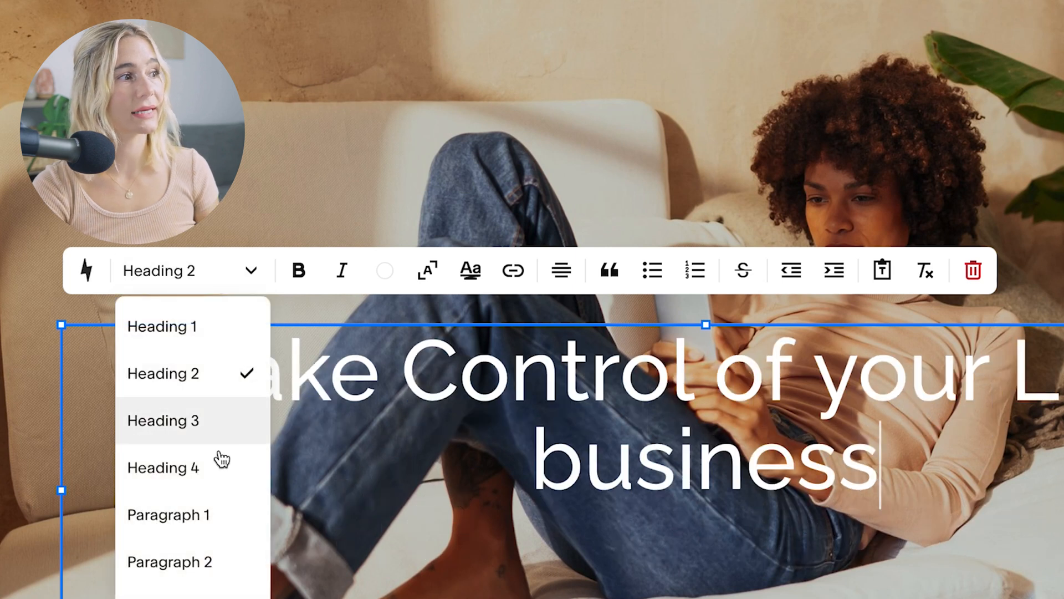
{"action": "left_click", "coordinate": [204, 321]}
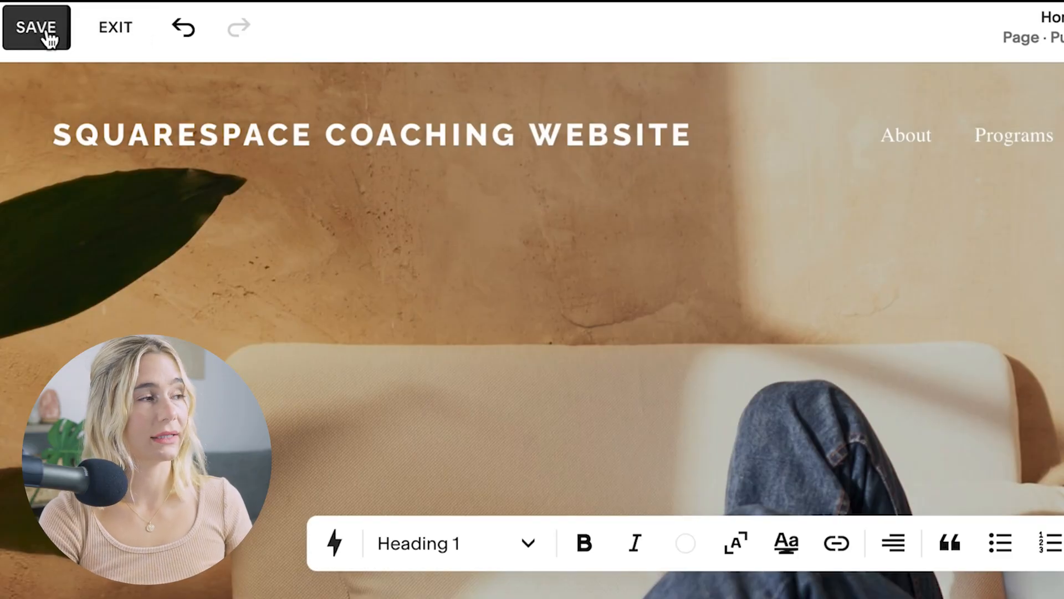
{"action": "left_click", "coordinate": [48, 34]}
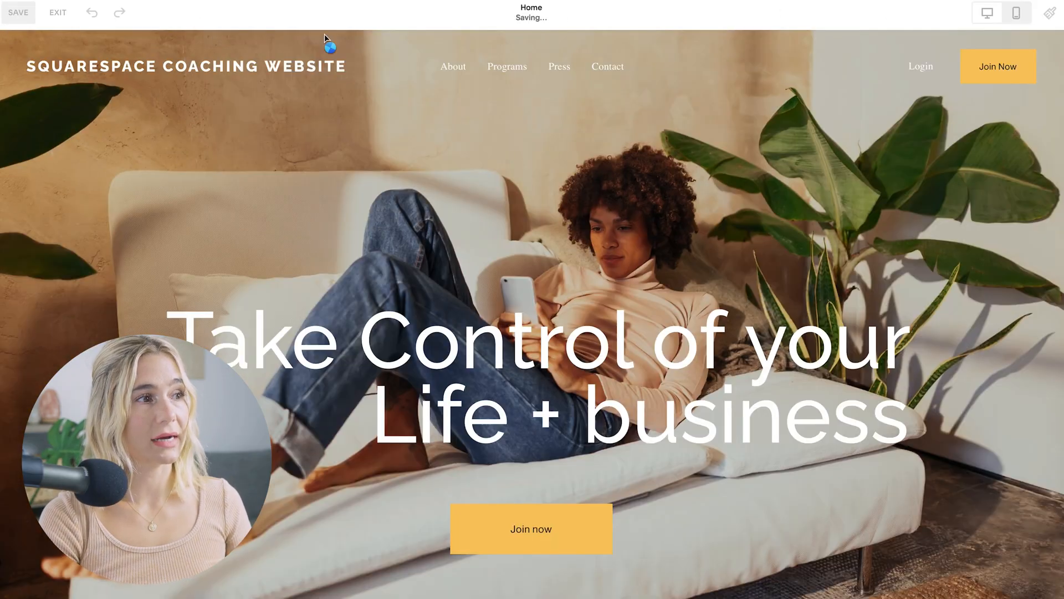
Add a three-column "Our Services" section from the Services layouts directly below the hero section
{"action": "scroll", "coordinate": [871, 237], "scroll_direction": "down", "scroll_amount": 15}
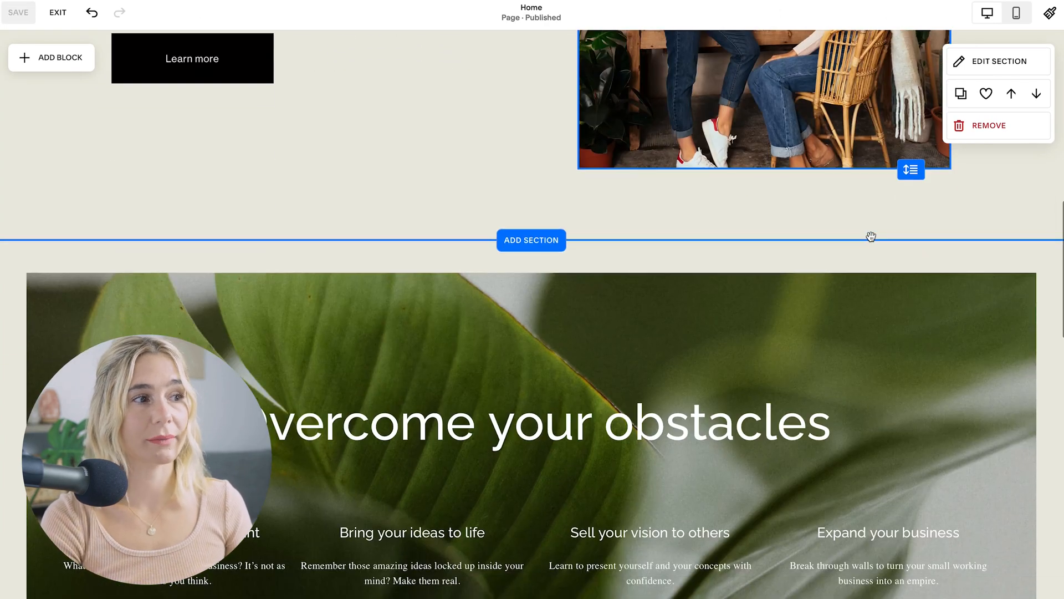
{"action": "scroll", "coordinate": [871, 236], "scroll_direction": "down", "scroll_amount": 2}
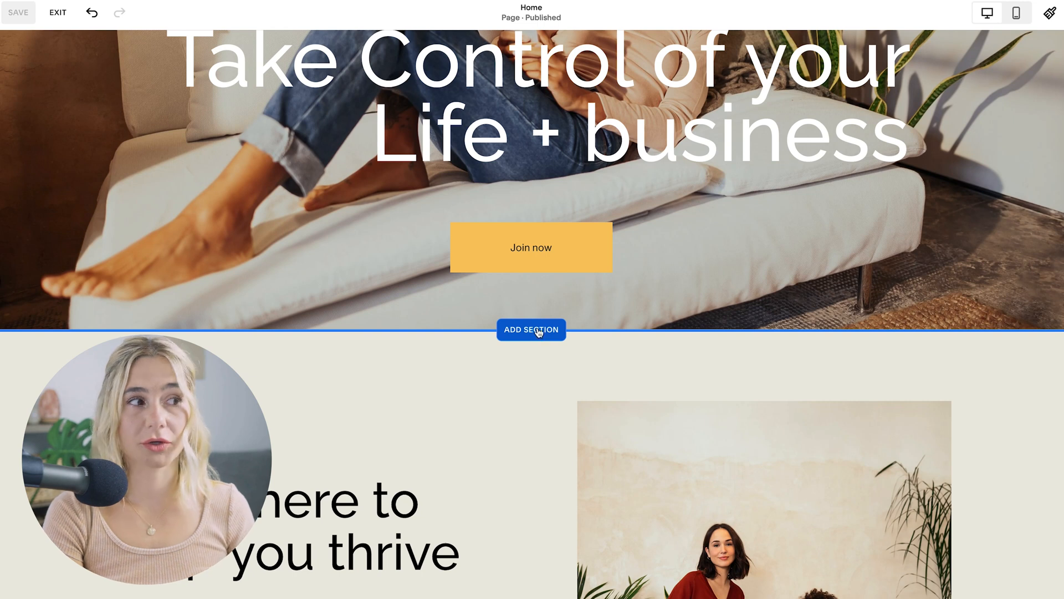
{"action": "left_click", "coordinate": [542, 341]}
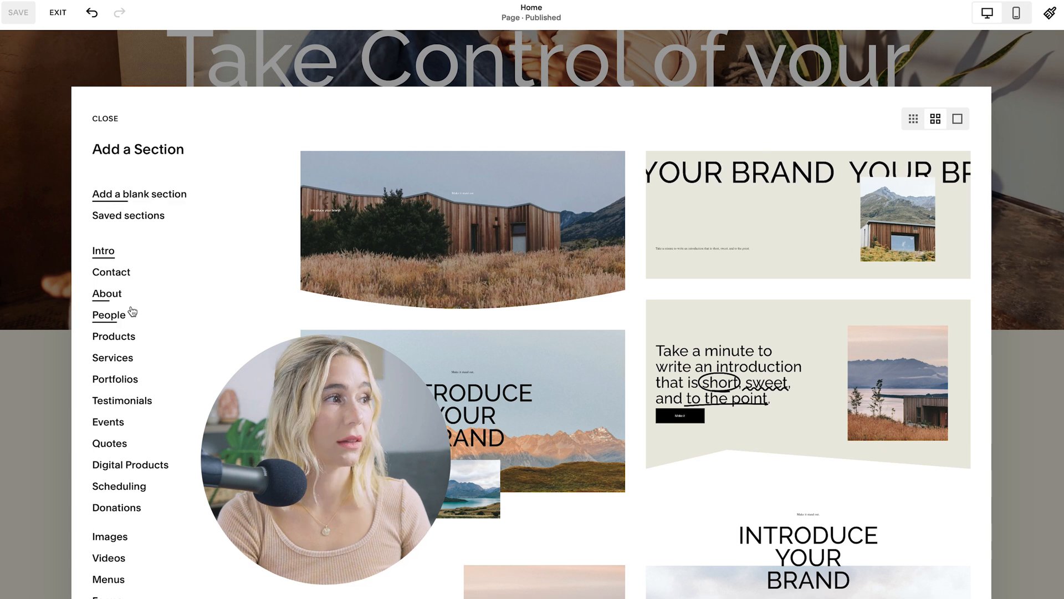
{"action": "left_click", "coordinate": [113, 358]}
{"action": "left_click", "coordinate": [517, 259]}
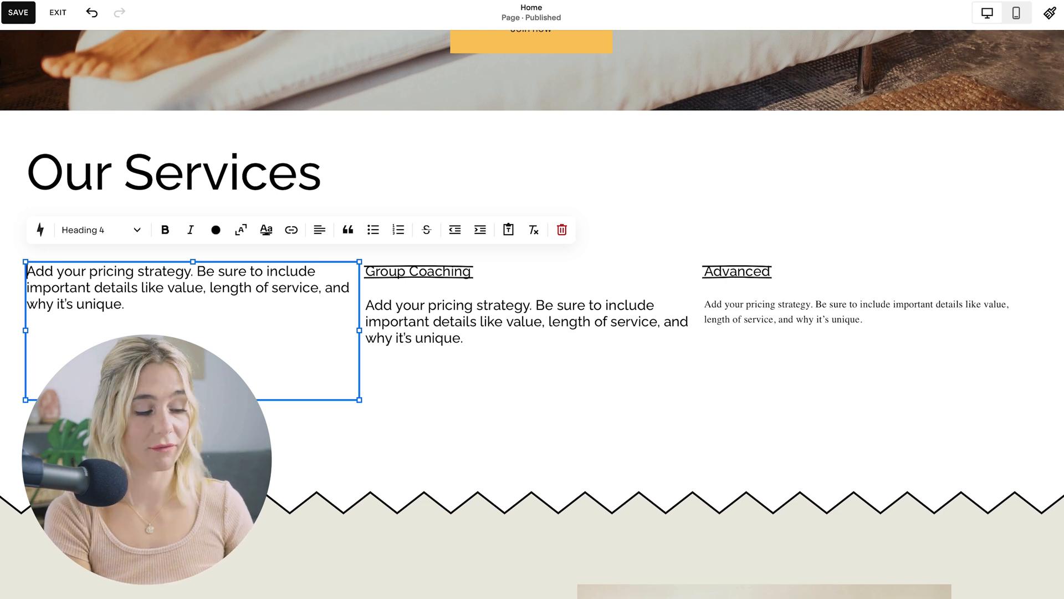
Add the title "1-1 Coaching" above the description in the first services column
{"action": "type", "text": "1-1 Coaching"}
{"action": "key", "text": "Return"}
{"action": "triple_click", "coordinate": [54, 310]}
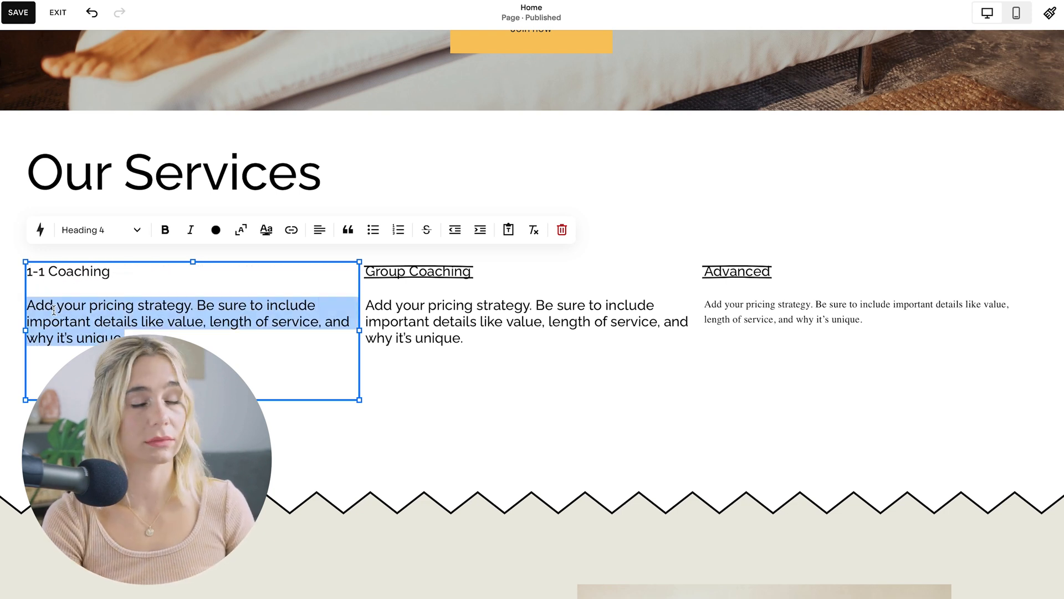
{"action": "left_click", "coordinate": [437, 275]}
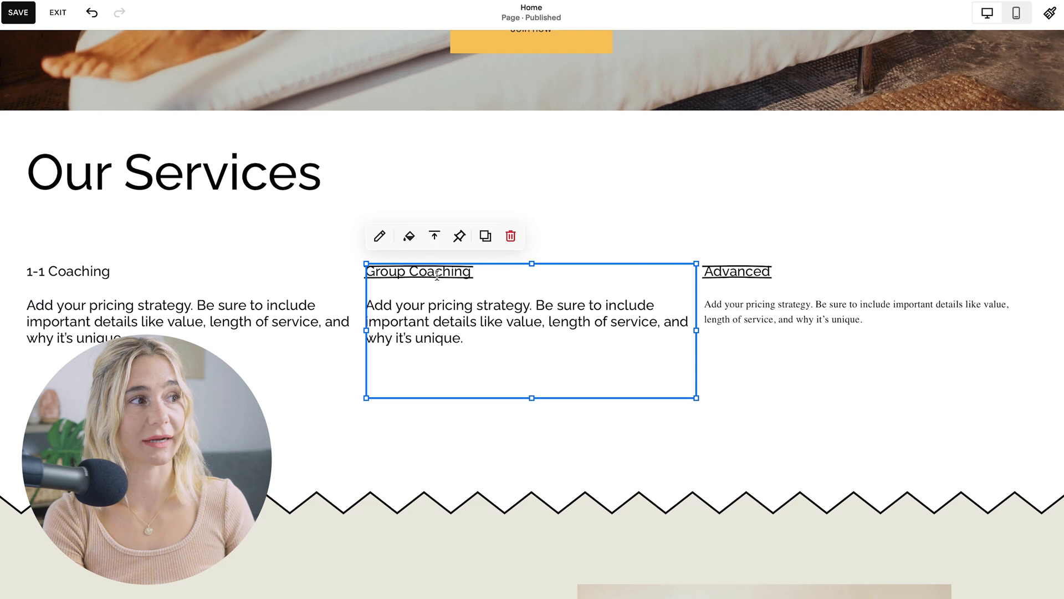
{"action": "left_click", "coordinate": [387, 274]}
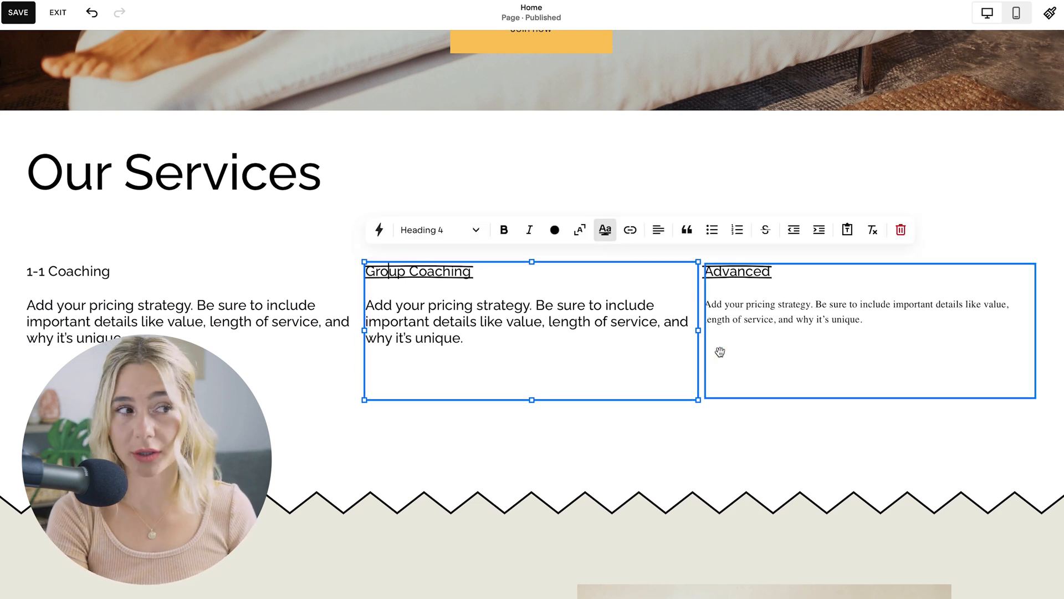
{"action": "left_click", "coordinate": [551, 465]}
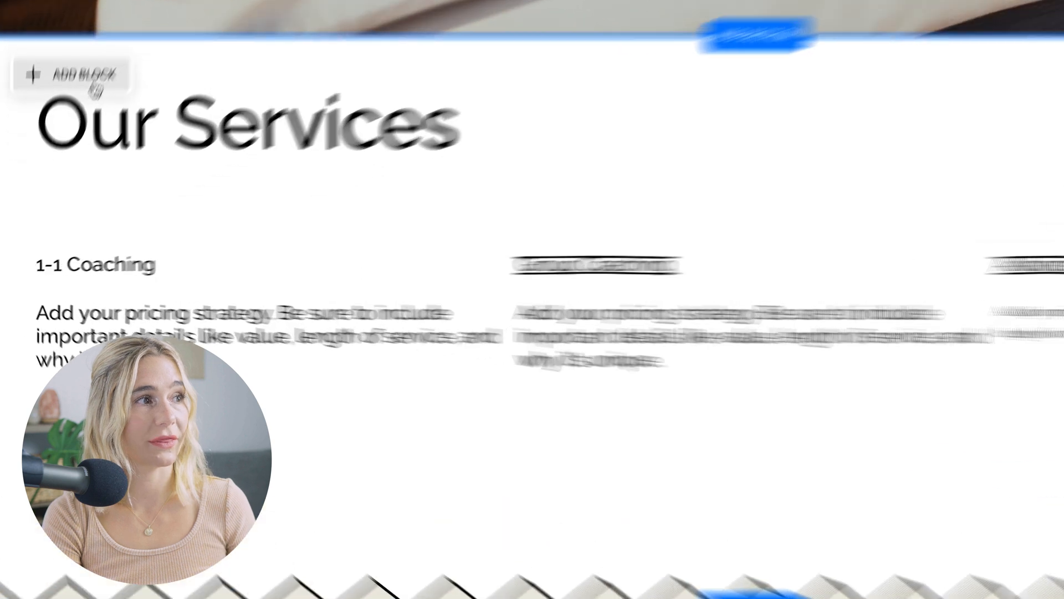
Add an image block to the "Our Services" section and position it below the column descriptions near the middle
{"action": "left_click", "coordinate": [64, 139]}
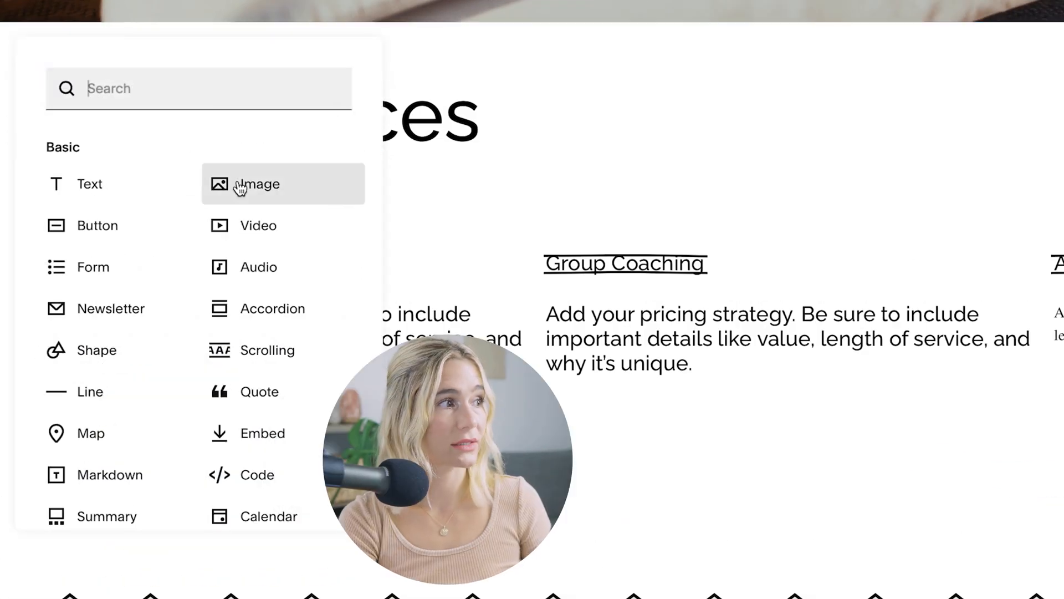
{"action": "left_click", "coordinate": [287, 185]}
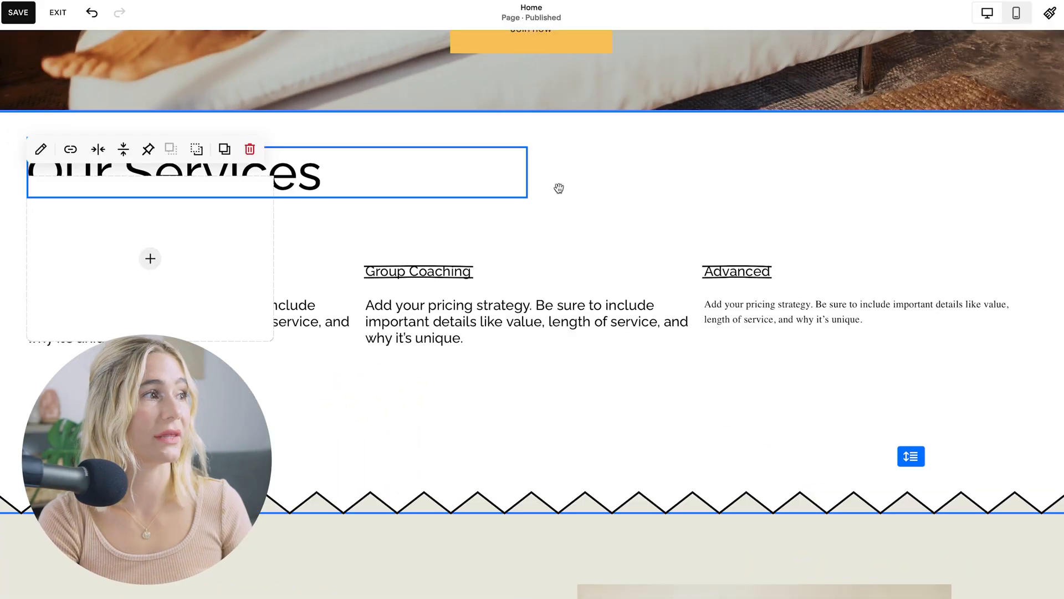
{"action": "left_click_drag", "start_coordinate": [286, 316], "coordinate": [414, 424]}
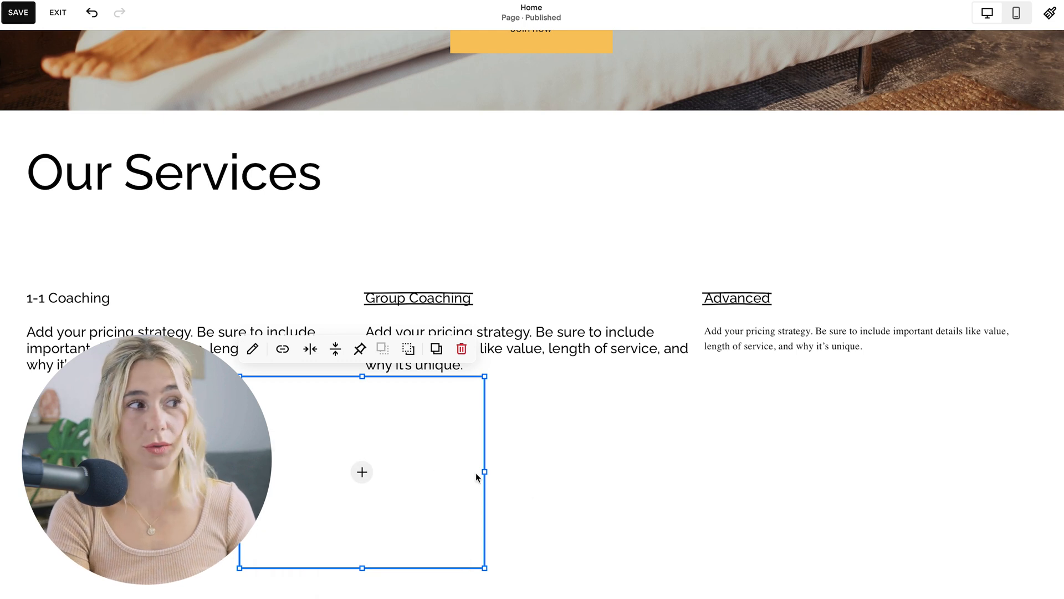
{"action": "left_click_drag", "start_coordinate": [351, 423], "coordinate": [476, 445]}
Fill the new image block with a stock image and return from the mobile layout to the desktop view
{"action": "left_click", "coordinate": [487, 498]}
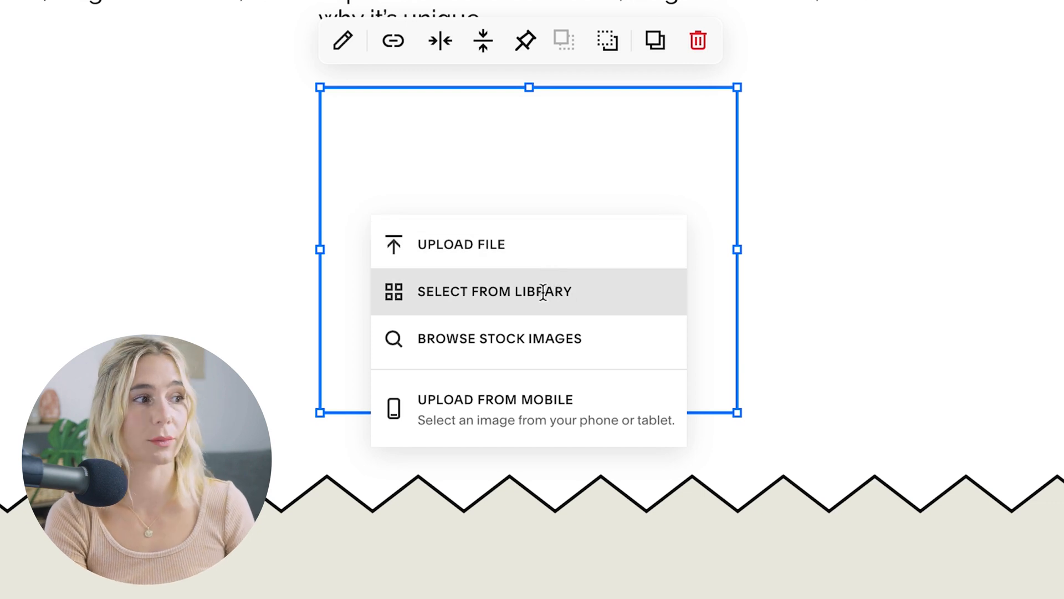
{"action": "left_click", "coordinate": [523, 341]}
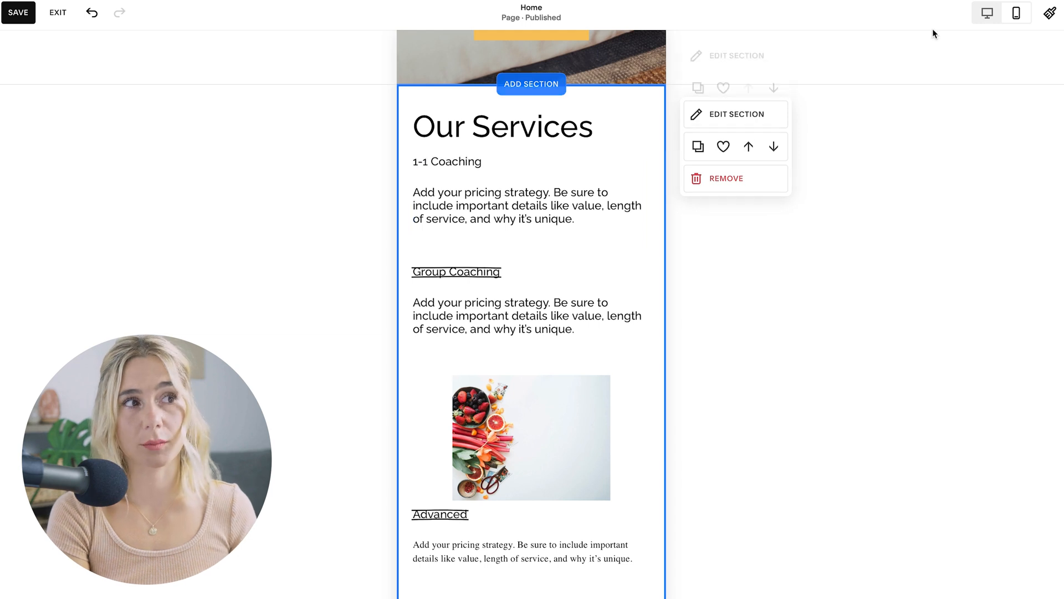
{"action": "left_click", "coordinate": [989, 14]}
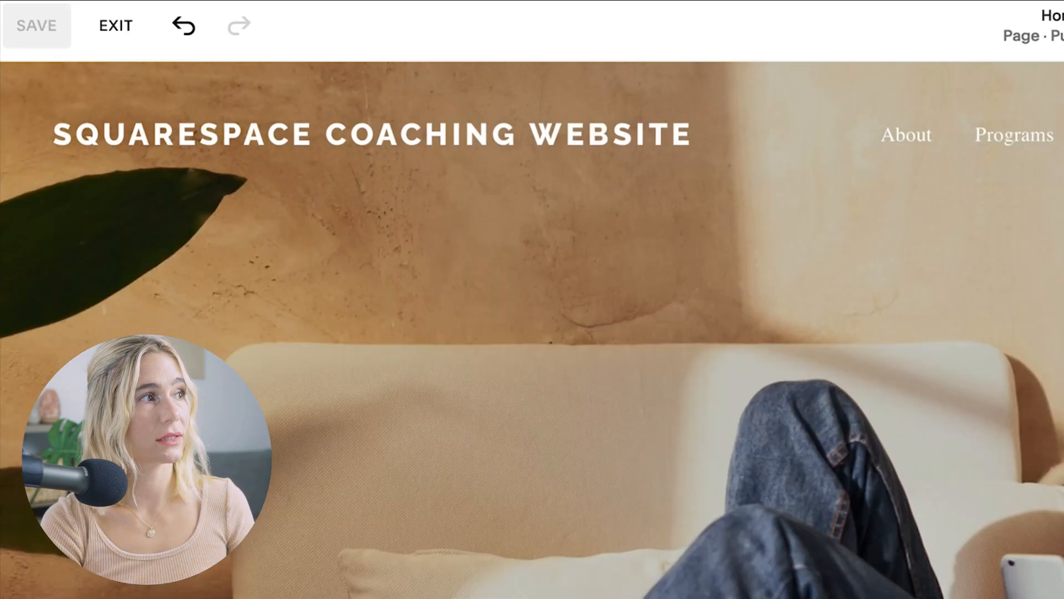
Leave the home page editor and open the About page for editing
{"action": "left_click", "coordinate": [120, 26]}
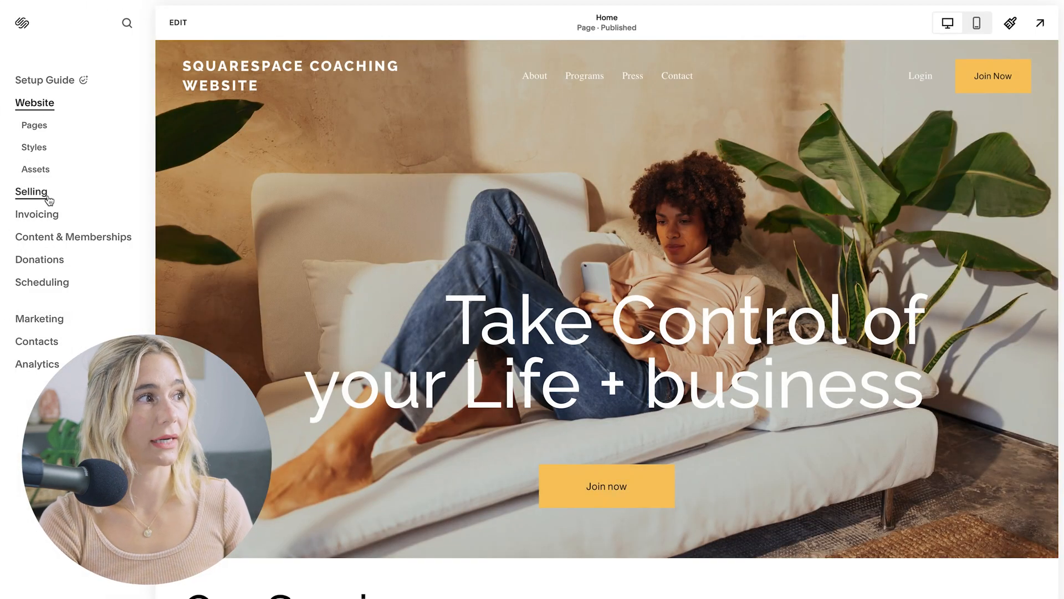
{"action": "left_click", "coordinate": [34, 126]}
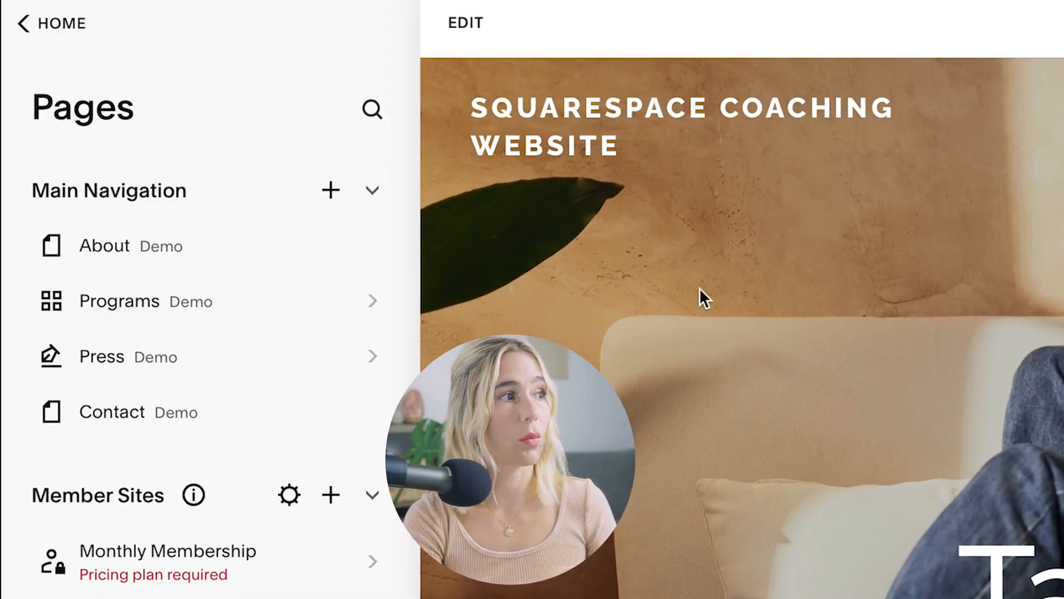
{"action": "left_click", "coordinate": [129, 252]}
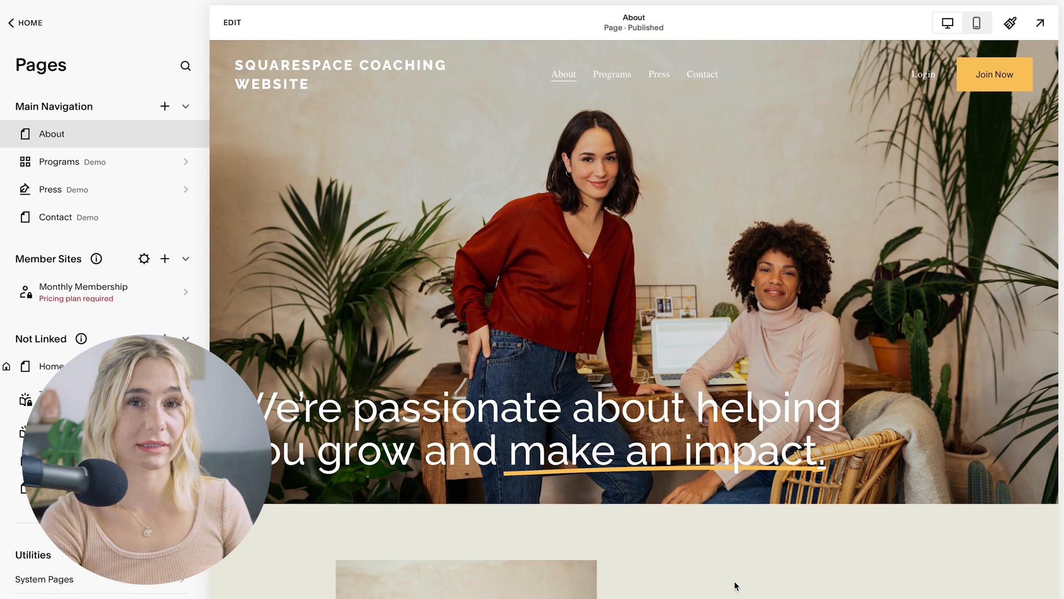
{"action": "left_click", "coordinate": [228, 24]}
{"action": "scroll", "coordinate": [518, 555], "scroll_direction": "down", "scroll_amount": 2}
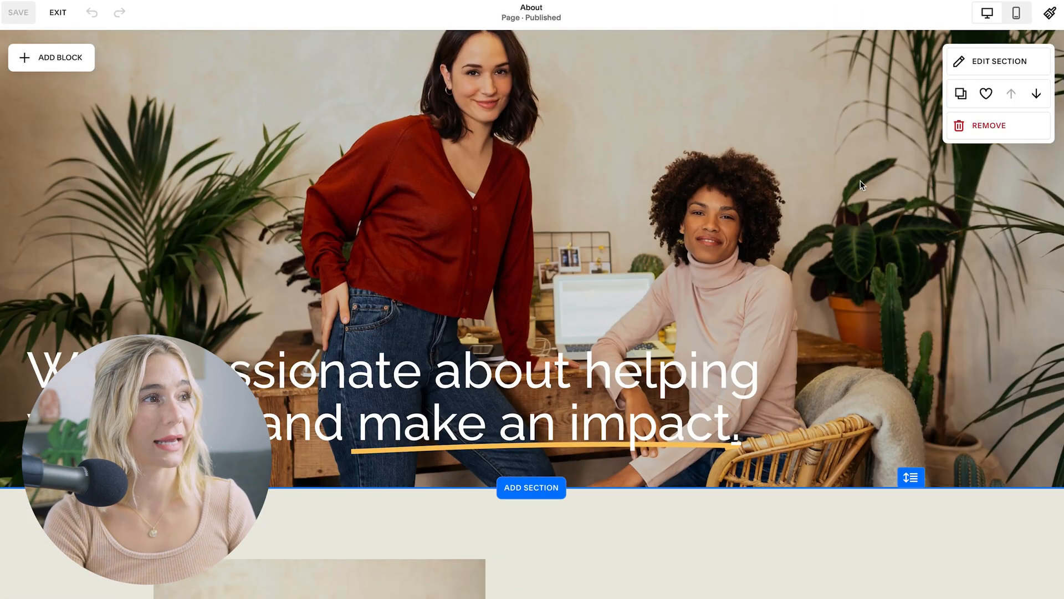
Try a video background on the About page's hero section and switch it back to the image
{"action": "left_click", "coordinate": [992, 61]}
{"action": "left_click", "coordinate": [933, 97]}
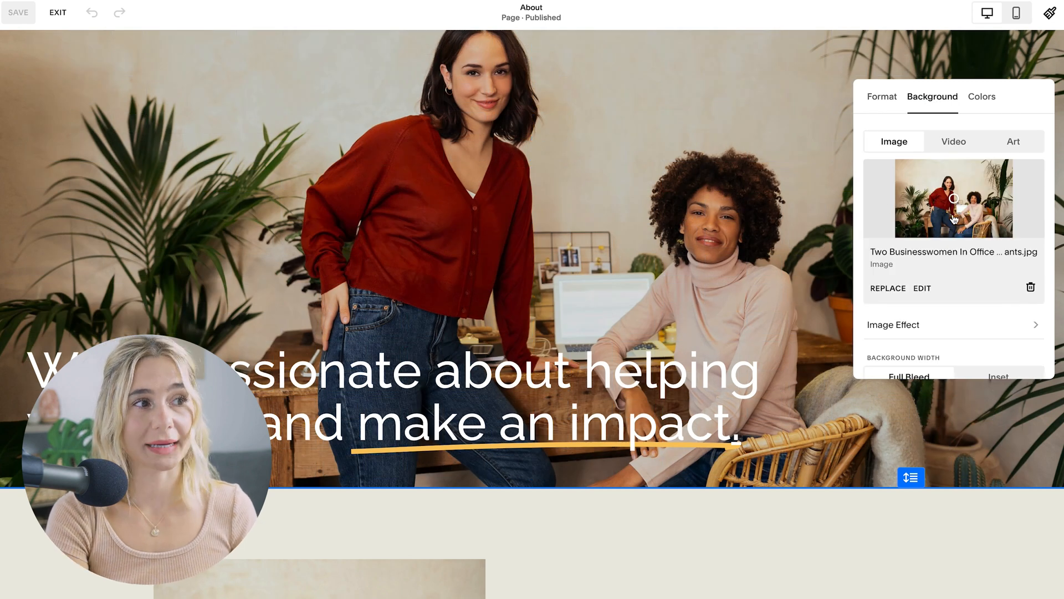
{"action": "left_click", "coordinate": [952, 142]}
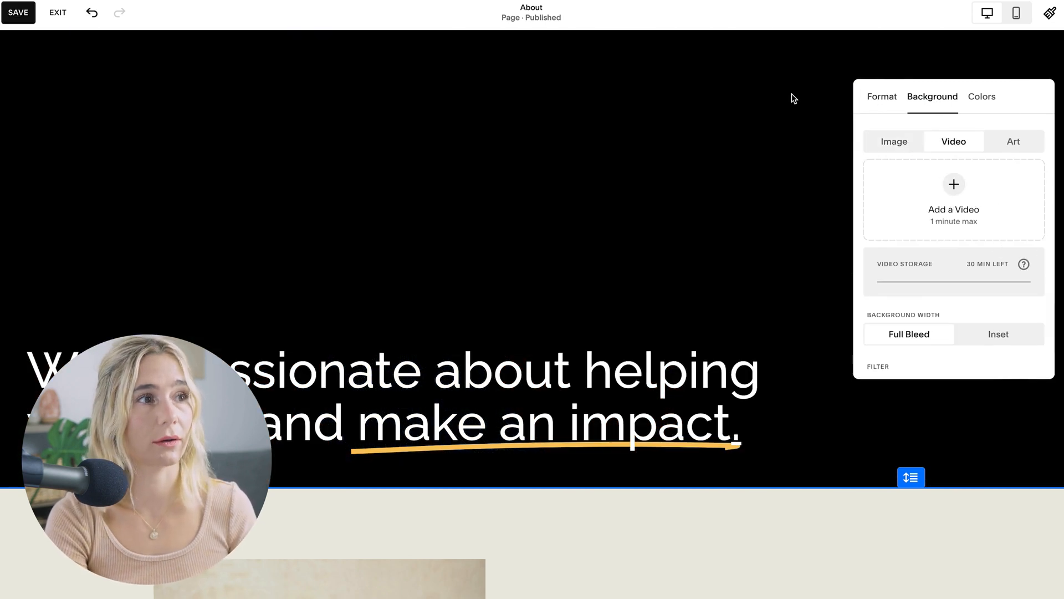
{"action": "left_click", "coordinate": [894, 141]}
{"action": "left_click", "coordinate": [473, 181]}
Examine the text formatting and highlight options of the About page's hero heading
{"action": "left_click", "coordinate": [618, 390]}
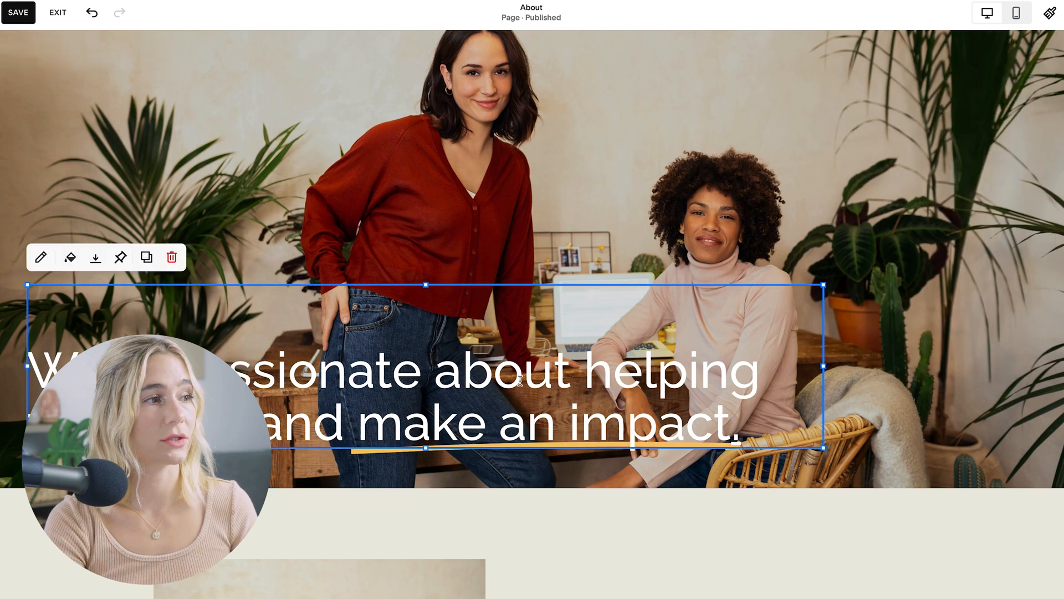
{"action": "left_click", "coordinate": [617, 389]}
{"action": "double_click", "coordinate": [617, 390]}
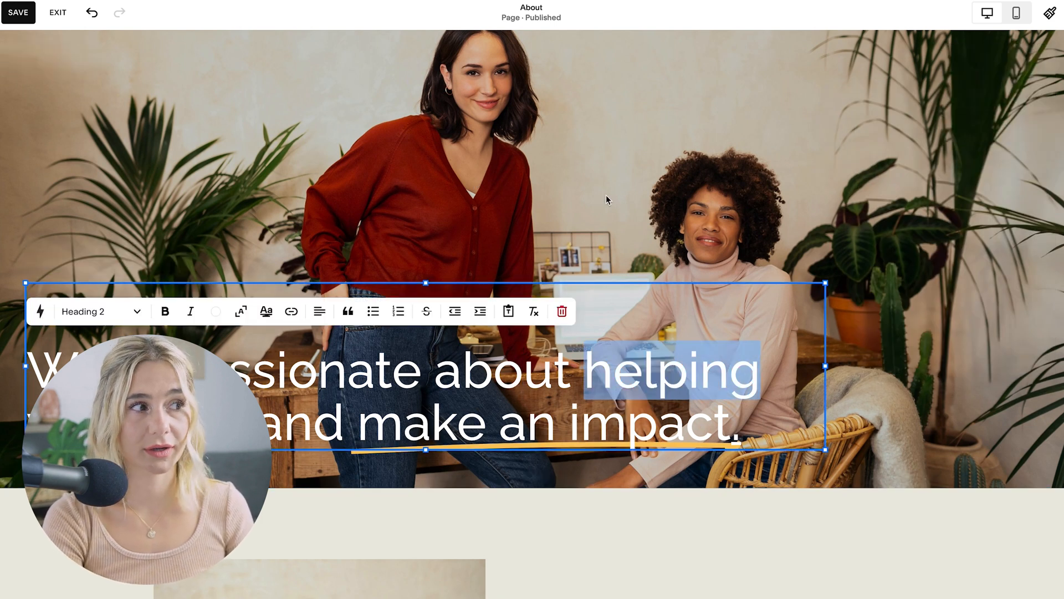
{"action": "left_click", "coordinate": [266, 369]}
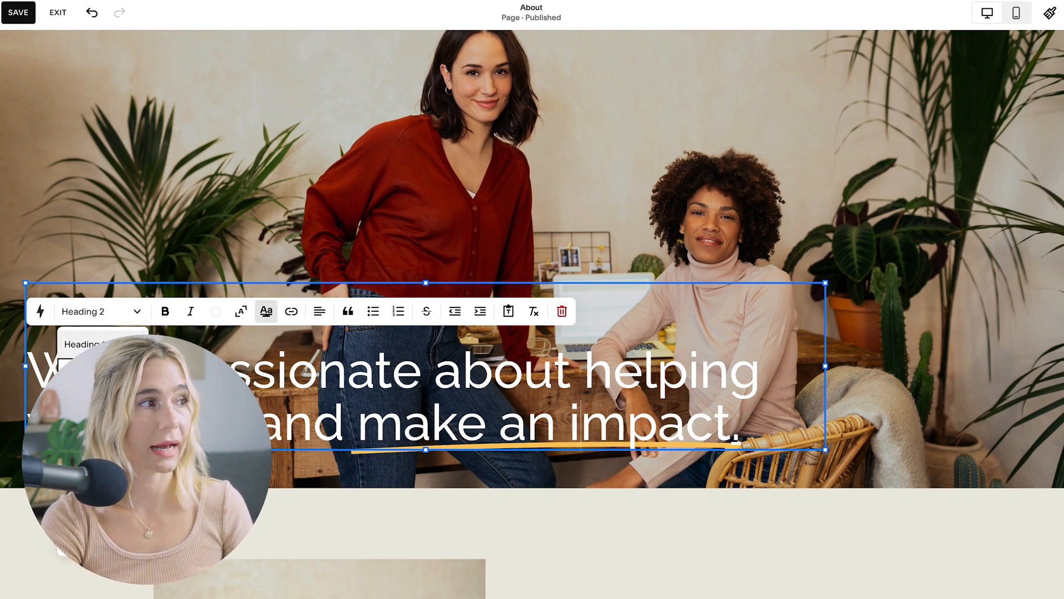
{"action": "left_click", "coordinate": [717, 257]}
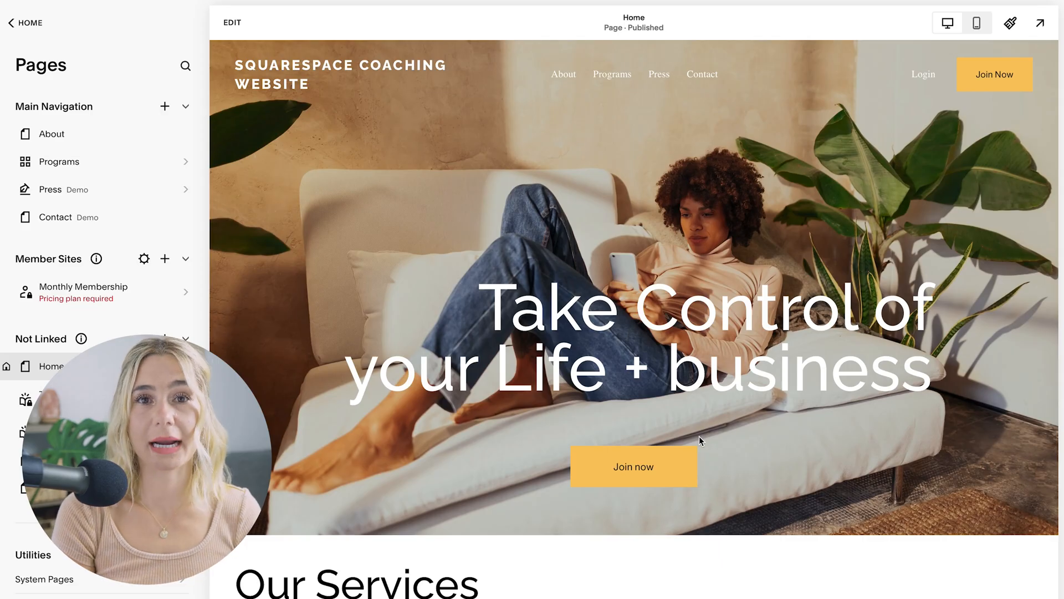
{"action": "scroll", "coordinate": [694, 441], "scroll_direction": "down", "scroll_amount": 1}
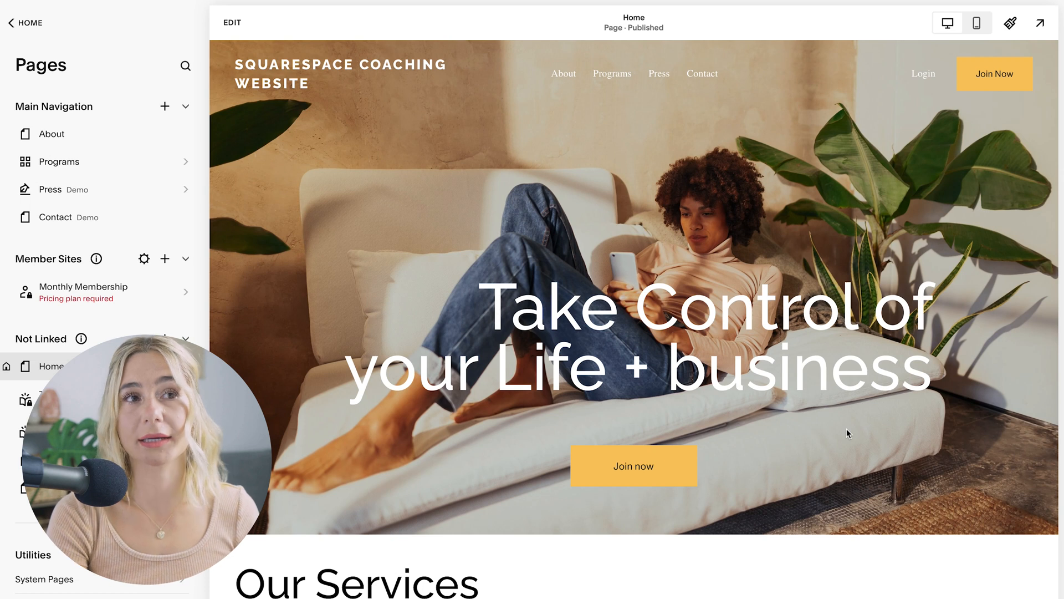
{"action": "scroll", "coordinate": [818, 413], "scroll_direction": "down", "scroll_amount": 1}
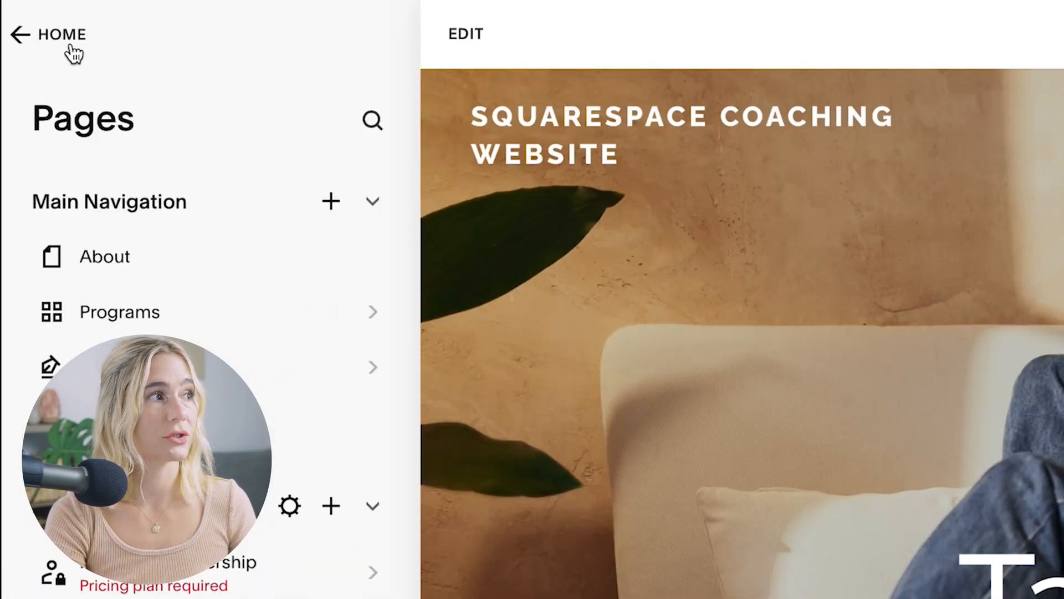
Add a page to the main navigation from the three-image "Our Services" layout in Services, and name it "Services"
{"action": "left_click", "coordinate": [71, 47]}
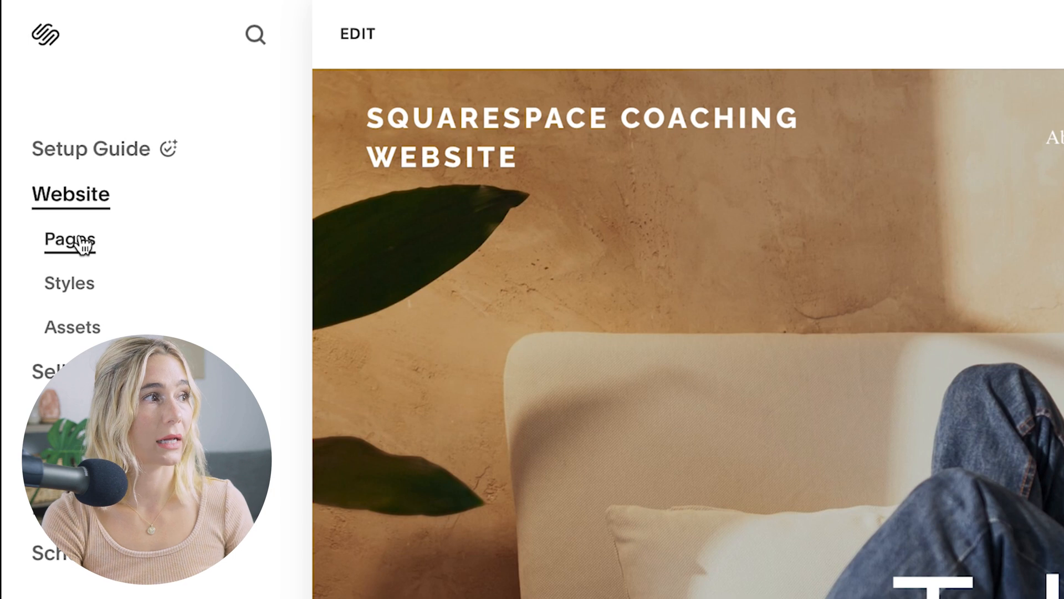
{"action": "left_click", "coordinate": [83, 244]}
{"action": "left_click", "coordinate": [339, 205]}
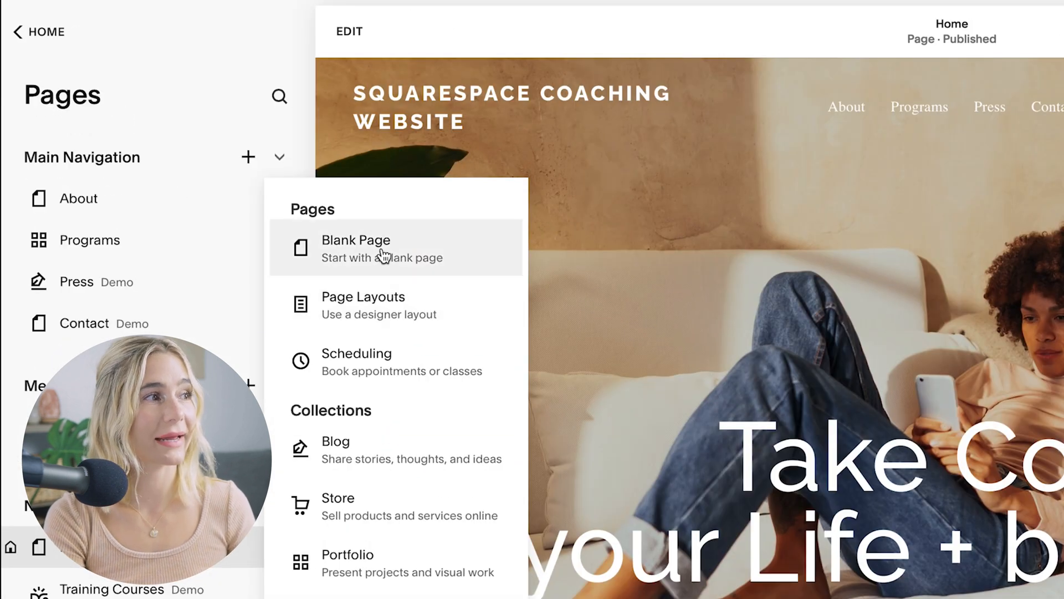
{"action": "left_click", "coordinate": [368, 297]}
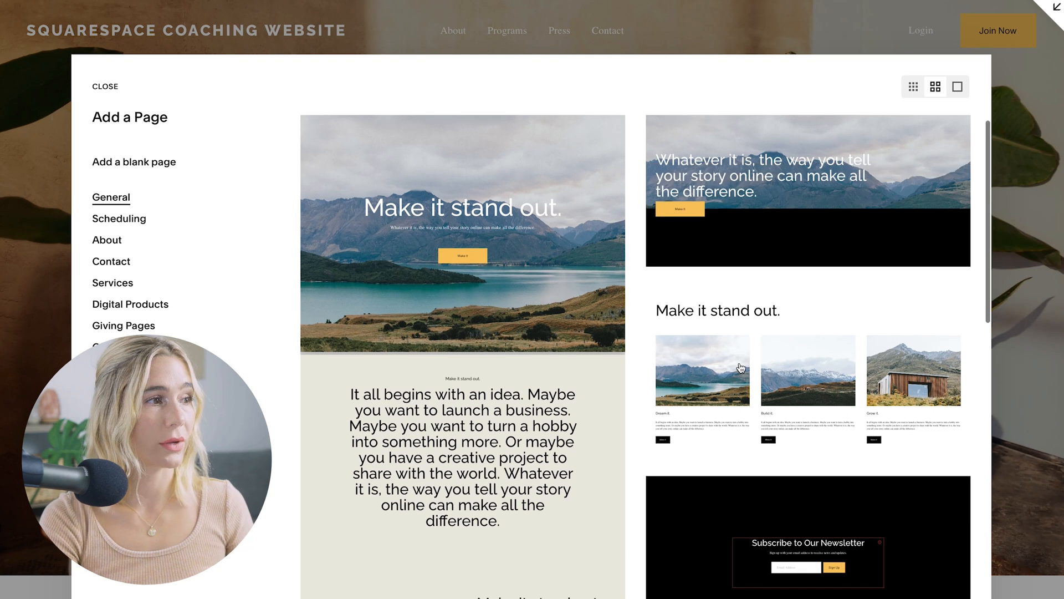
{"action": "scroll", "coordinate": [740, 368], "scroll_direction": "down", "scroll_amount": 3}
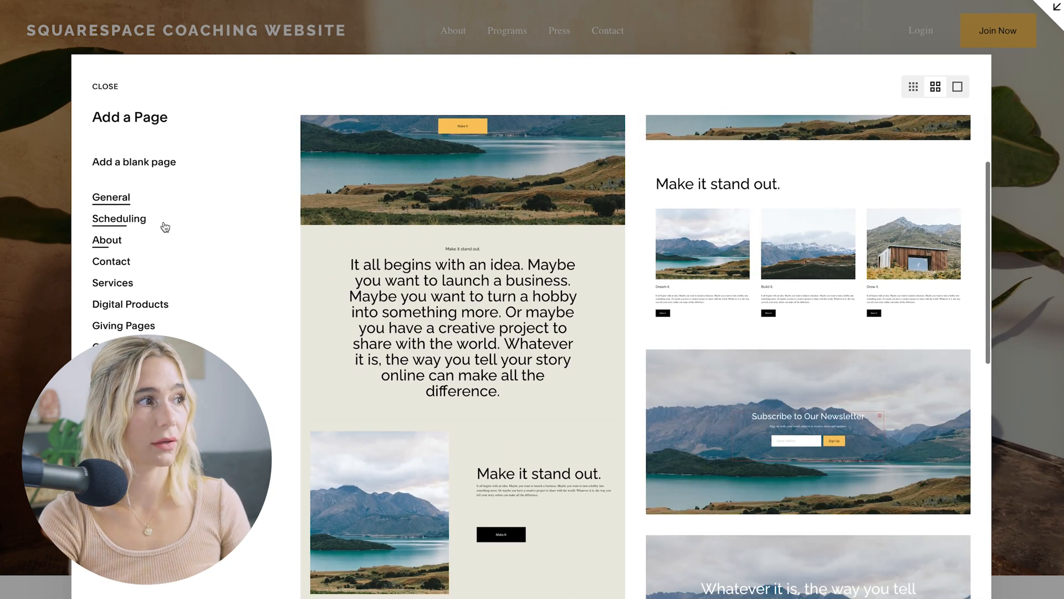
{"action": "left_click", "coordinate": [114, 294]}
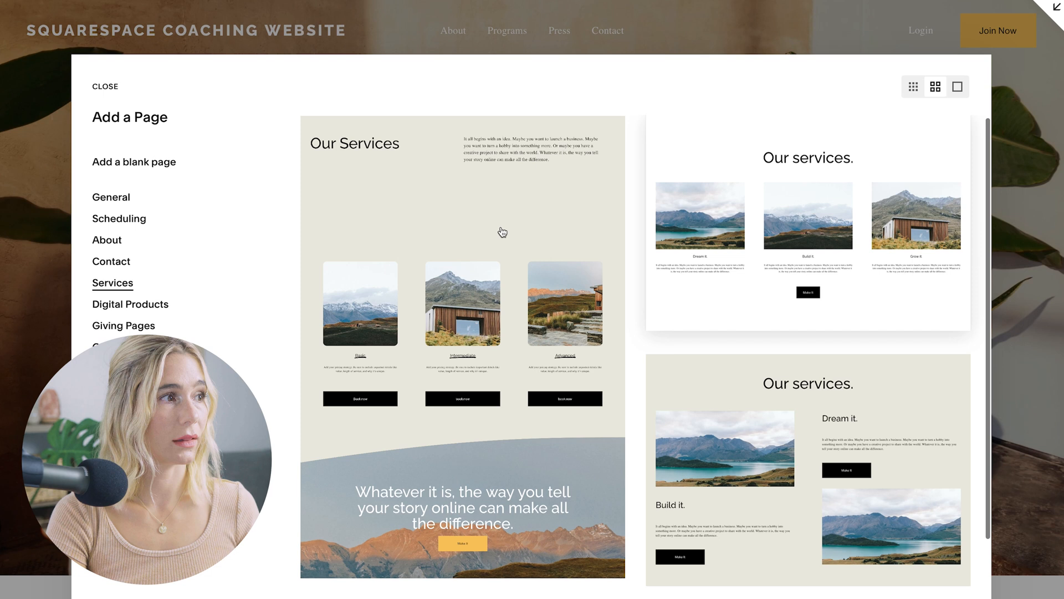
{"action": "left_click", "coordinate": [510, 276]}
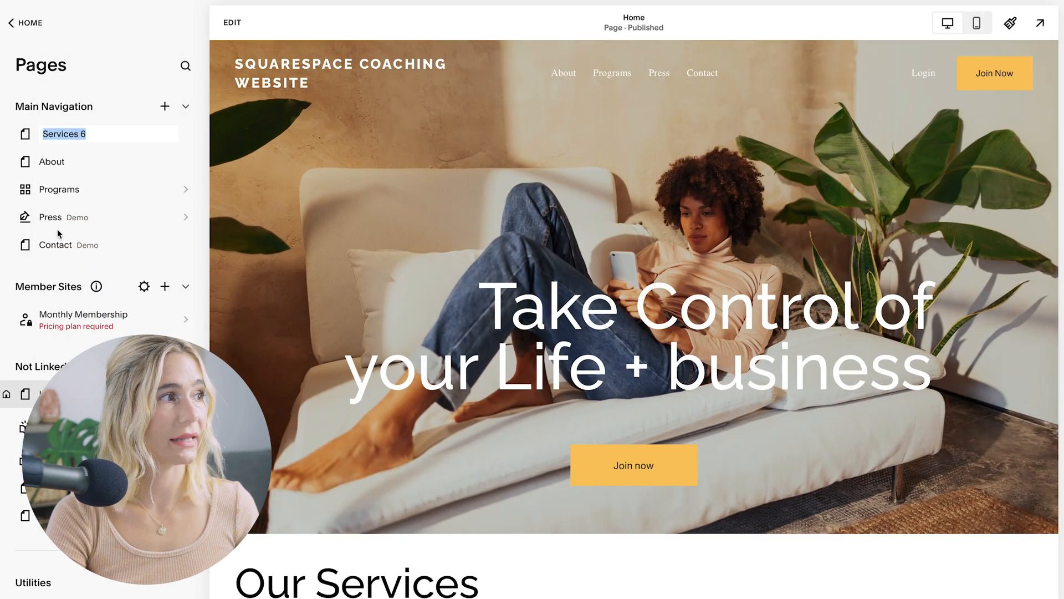
{"action": "type", "text": "Services"}
{"action": "key", "text": "Return"}
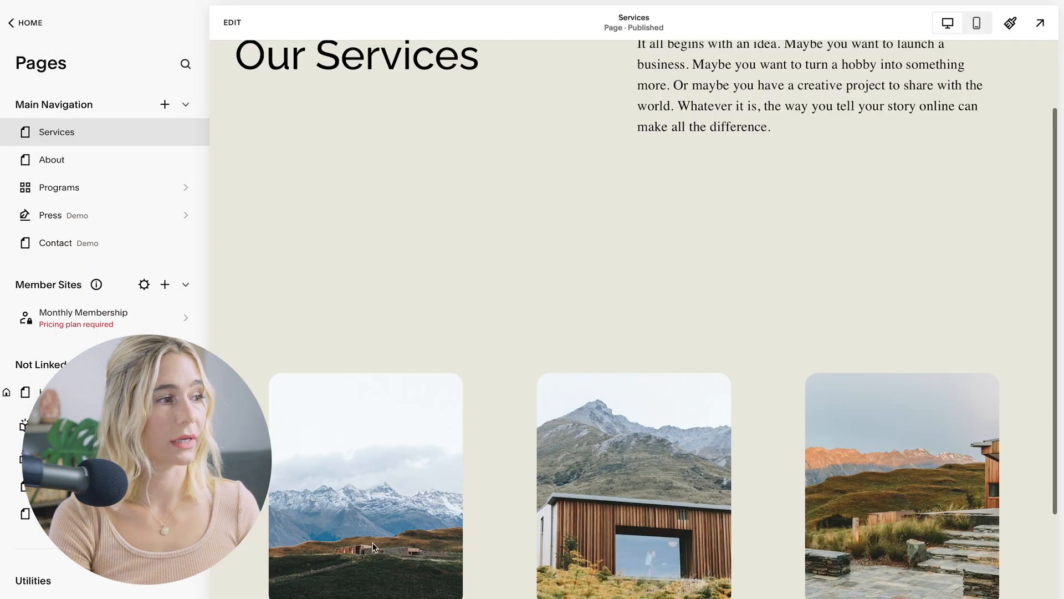
Retitle the Services page's first column "1-1 Coaching" and the second "Group Coaching", and save
{"action": "left_click", "coordinate": [232, 23]}
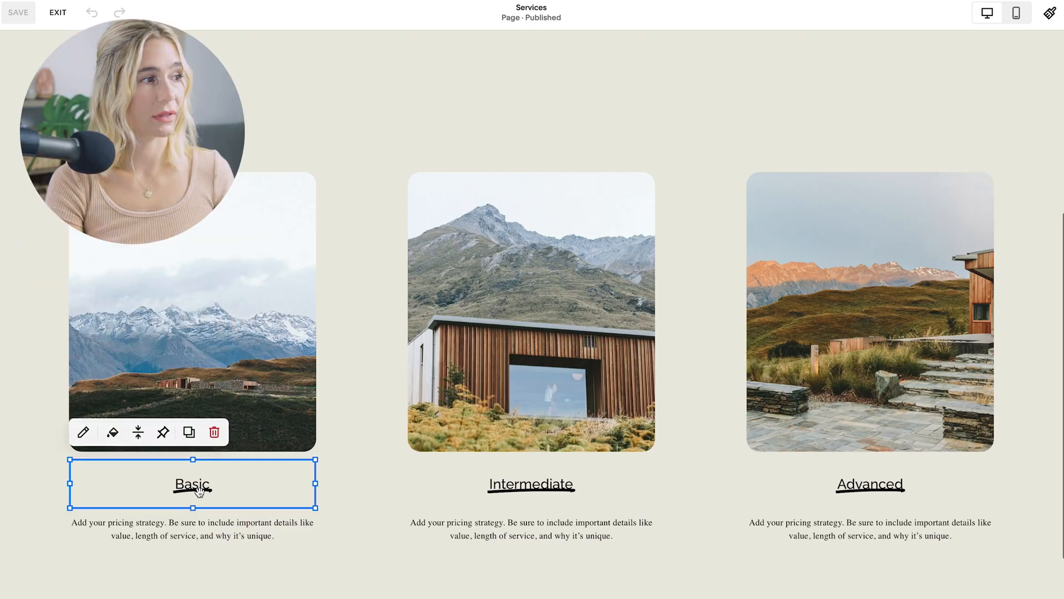
{"action": "double_click", "coordinate": [200, 491]}
{"action": "type", "text": "1-1 Coaching"}
{"action": "double_click", "coordinate": [531, 484]}
{"action": "type", "text": "Group Coaching"}
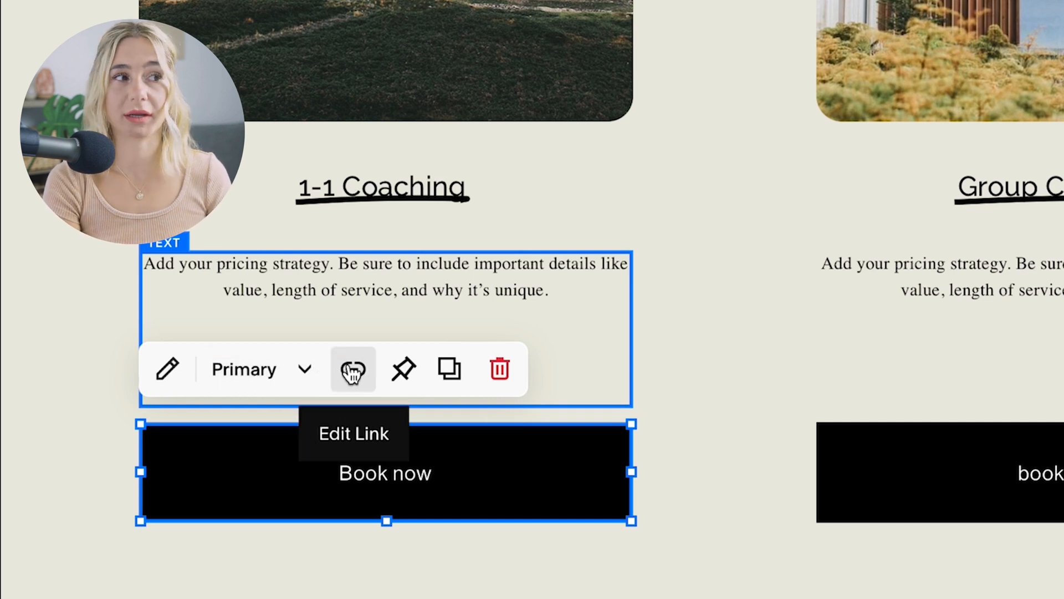
{"action": "left_click", "coordinate": [18, 12]}
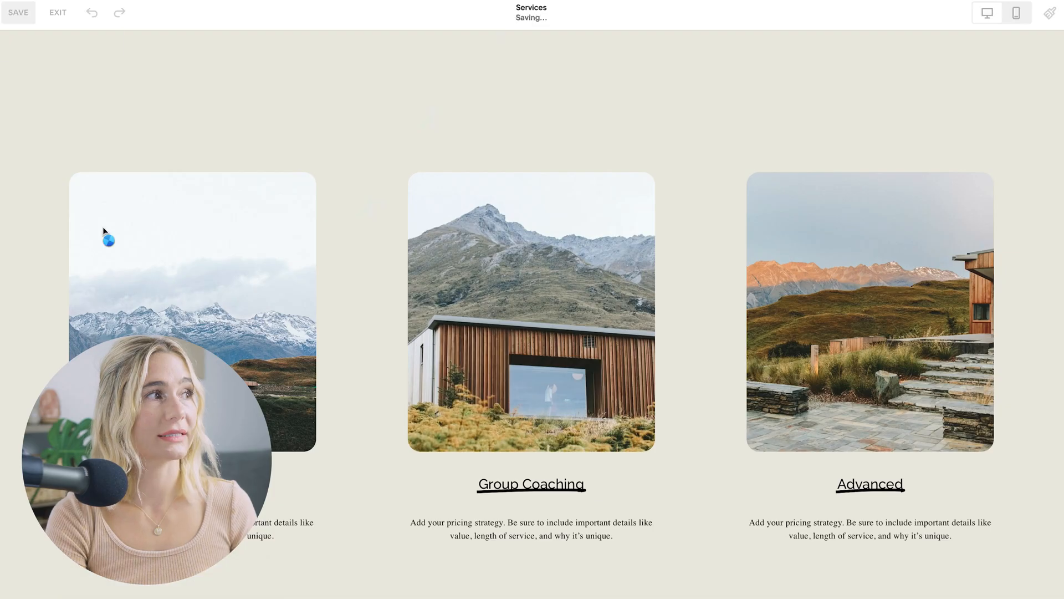
Review the Services page and open the content settings of the Group Coaching column's image
{"action": "scroll", "coordinate": [751, 137], "scroll_direction": "up", "scroll_amount": 7}
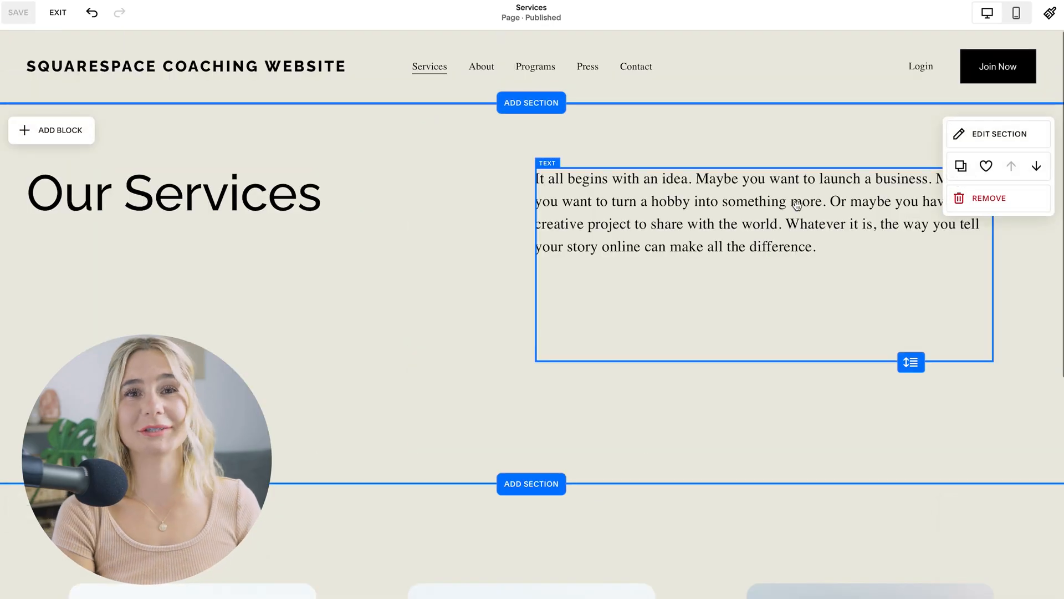
{"action": "scroll", "coordinate": [387, 264], "scroll_direction": "down", "scroll_amount": 6}
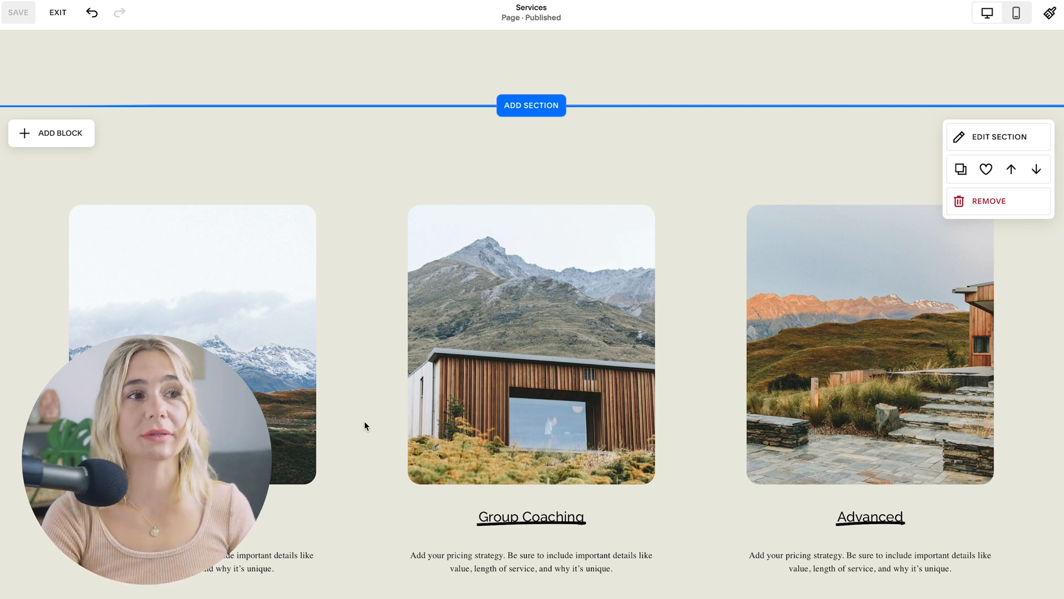
{"action": "scroll", "coordinate": [364, 421], "scroll_direction": "down", "scroll_amount": 1}
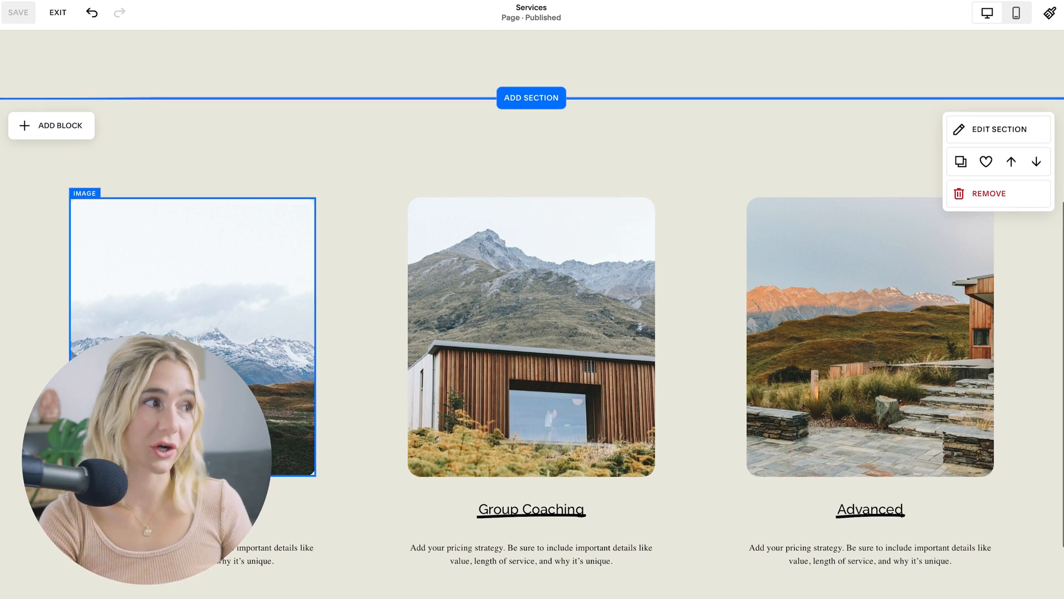
{"action": "left_click", "coordinate": [308, 382]}
{"action": "left_click", "coordinate": [570, 377]}
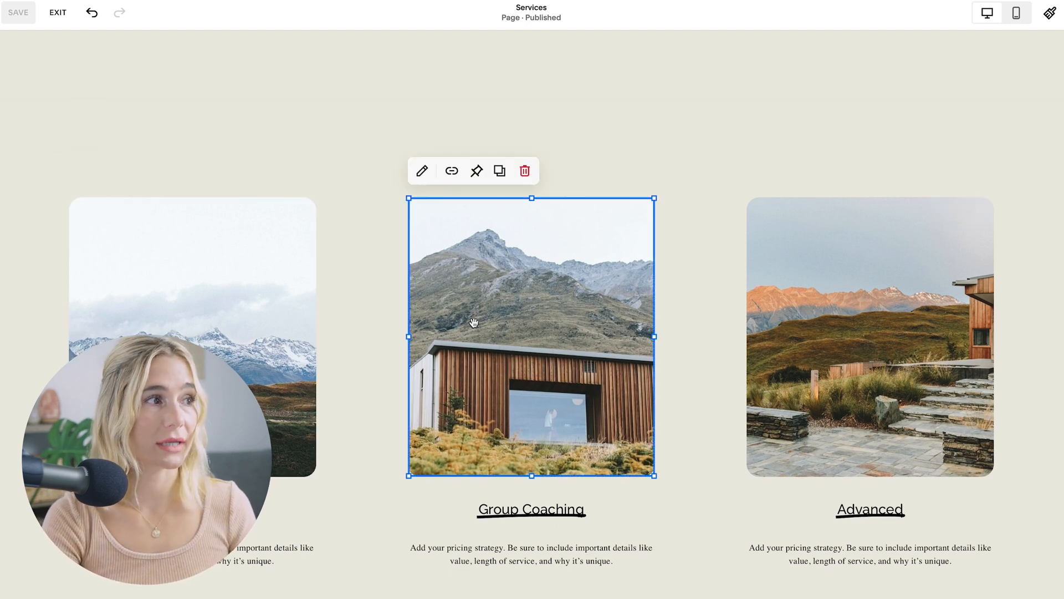
{"action": "left_click", "coordinate": [422, 171]}
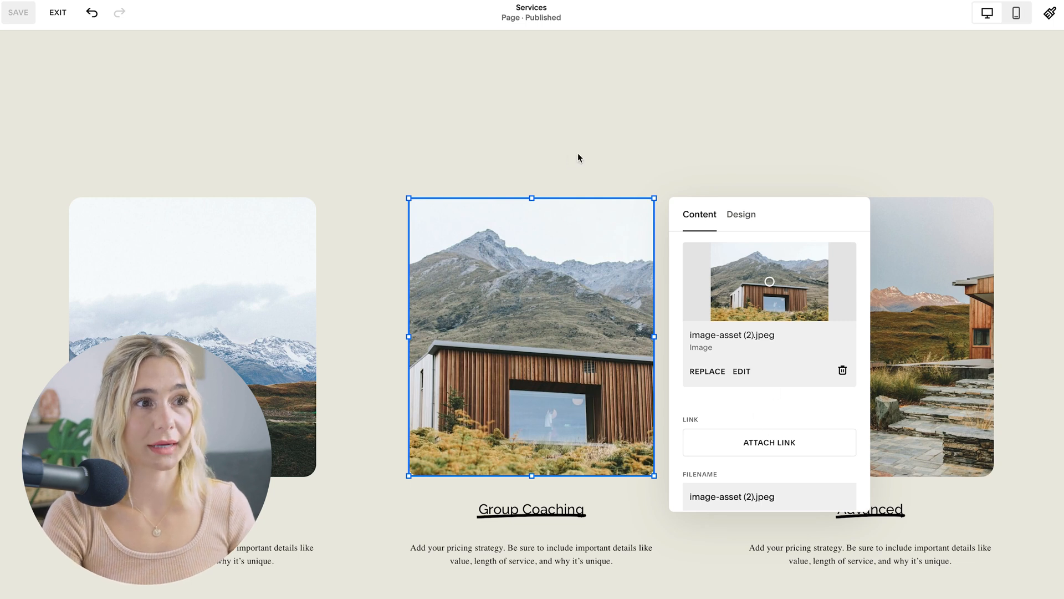
Leave the Services page editor, open the Contact page for editing and select its heading and contact details text
{"action": "left_click", "coordinate": [58, 12]}
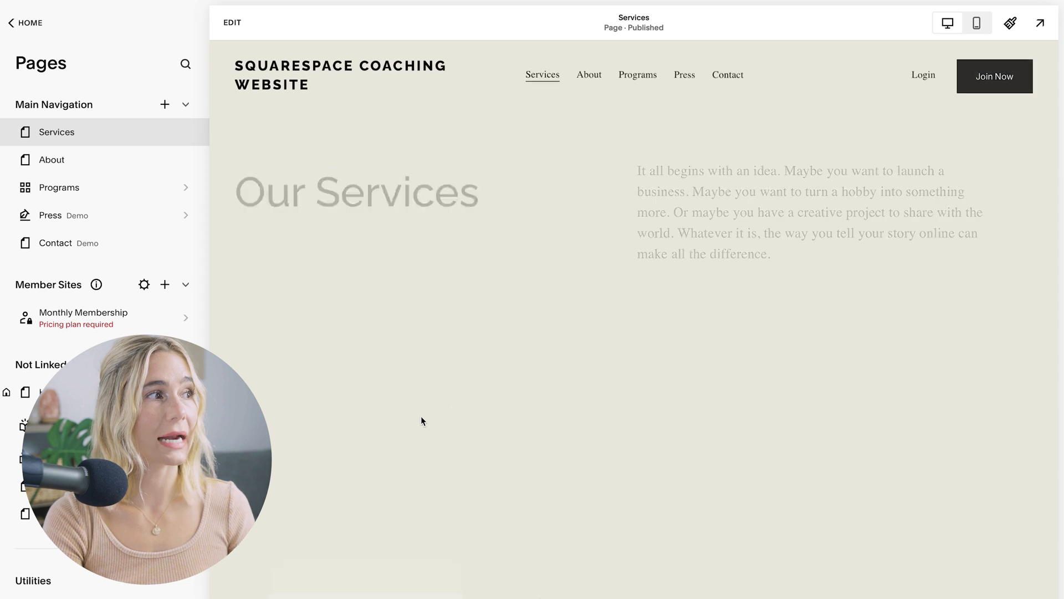
{"action": "left_click", "coordinate": [133, 254]}
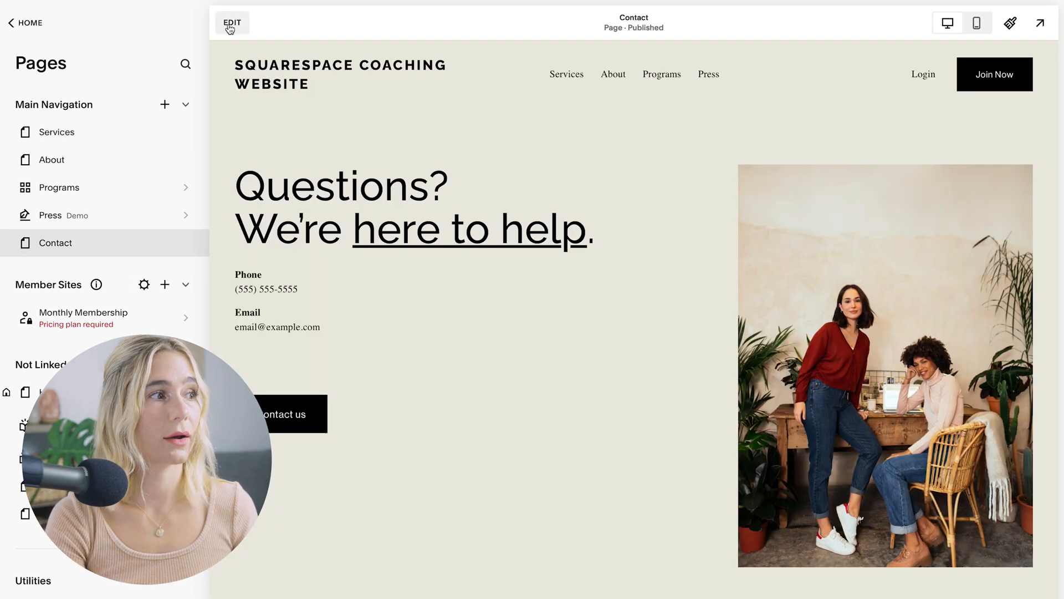
{"action": "left_click", "coordinate": [232, 22]}
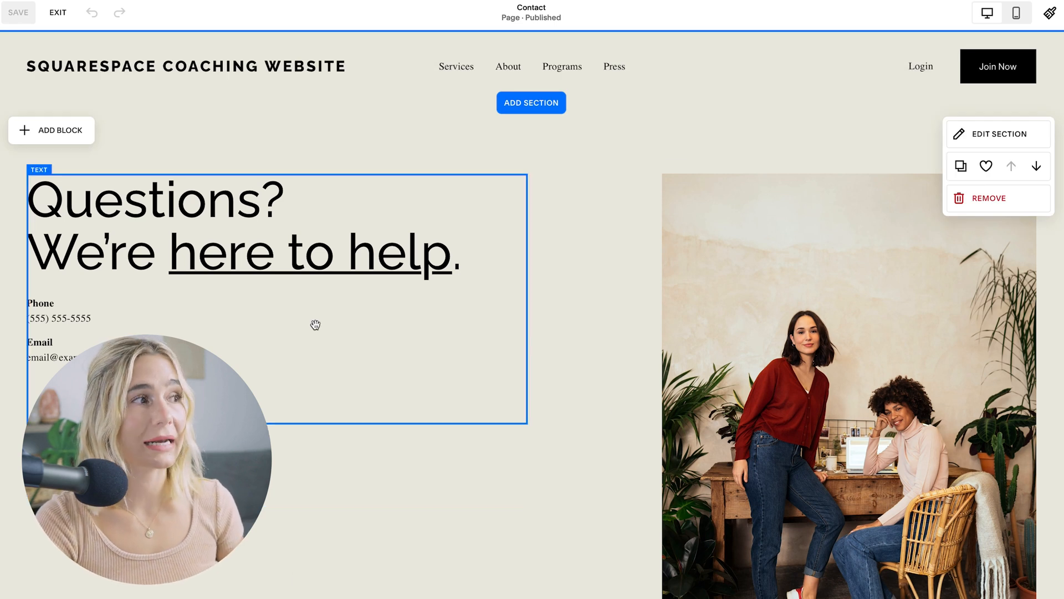
{"action": "left_click", "coordinate": [271, 325]}
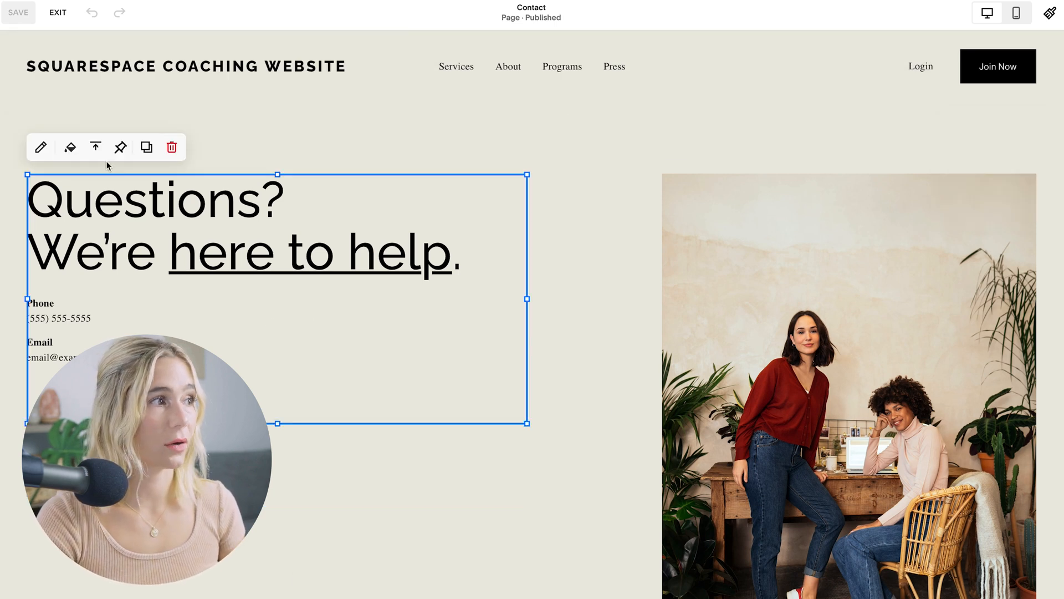
Examine the contact form's name, button text and form field settings, and exit the Contact page editor
{"action": "left_click", "coordinate": [77, 470]}
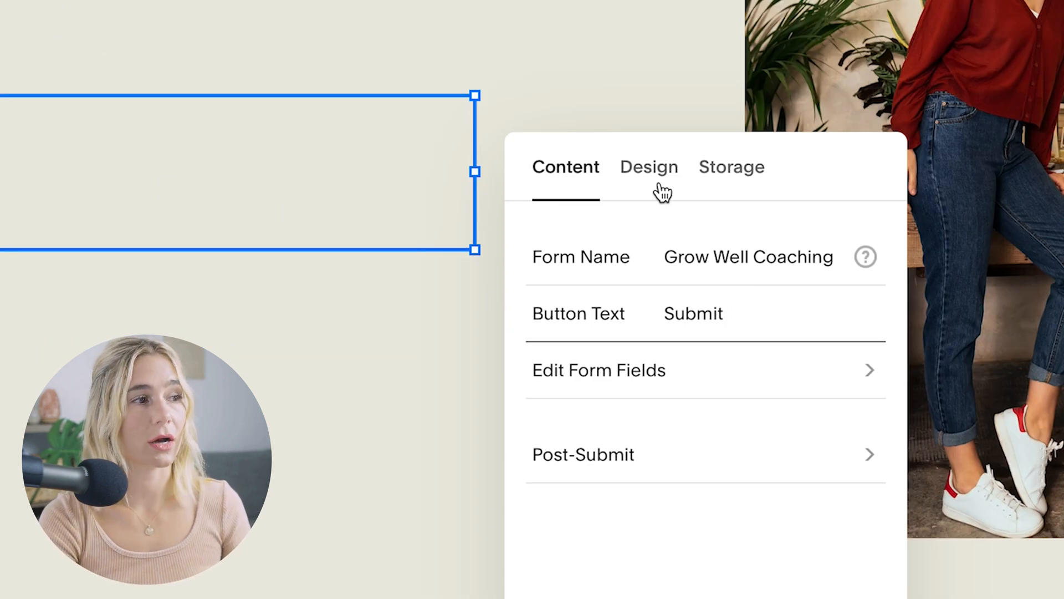
{"action": "triple_click", "coordinate": [774, 262]}
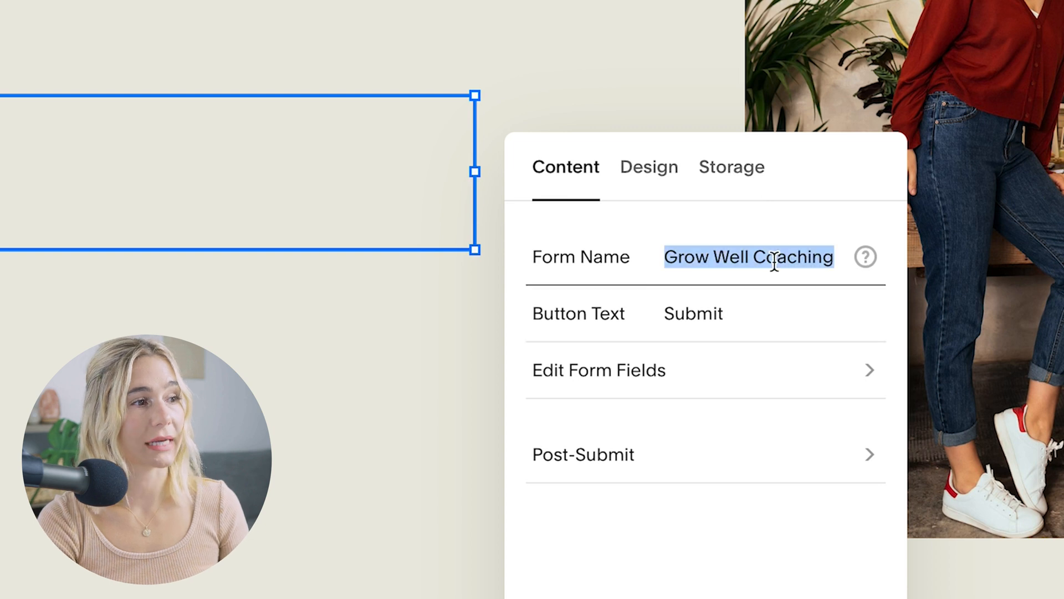
{"action": "left_click", "coordinate": [780, 317]}
{"action": "double_click", "coordinate": [781, 318]}
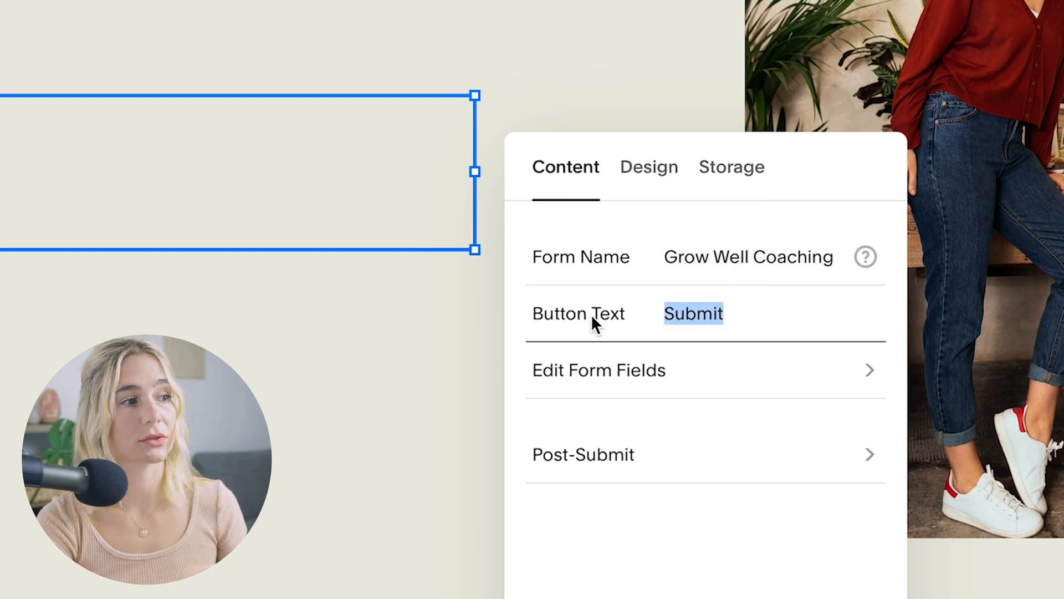
{"action": "left_click", "coordinate": [784, 377]}
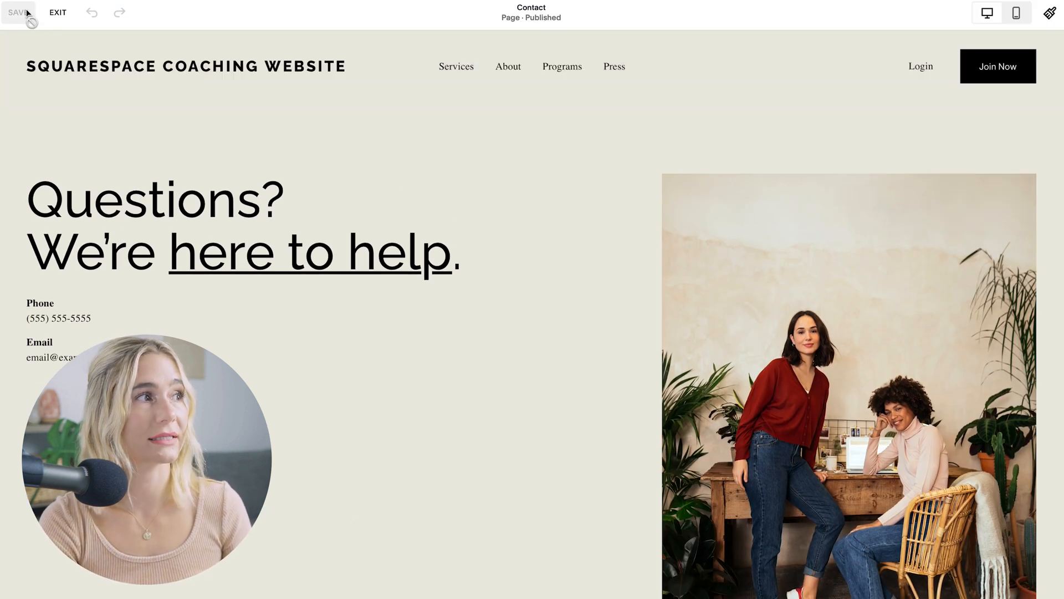
{"action": "left_click", "coordinate": [55, 20]}
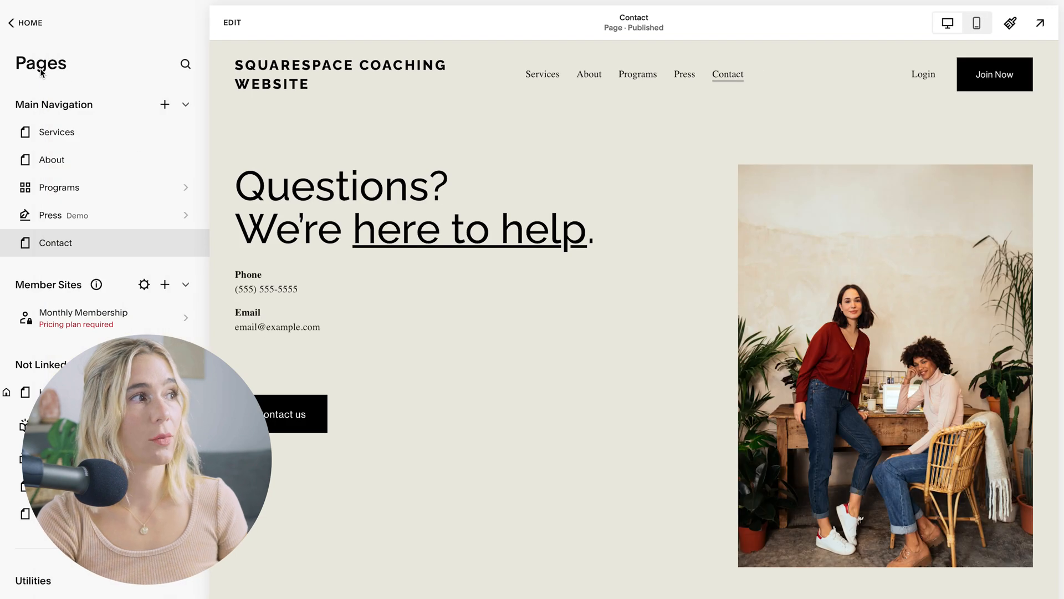
Try the second, third and fourth preset color palettes on the site from the Home page's site styles
{"action": "left_click", "coordinate": [25, 23]}
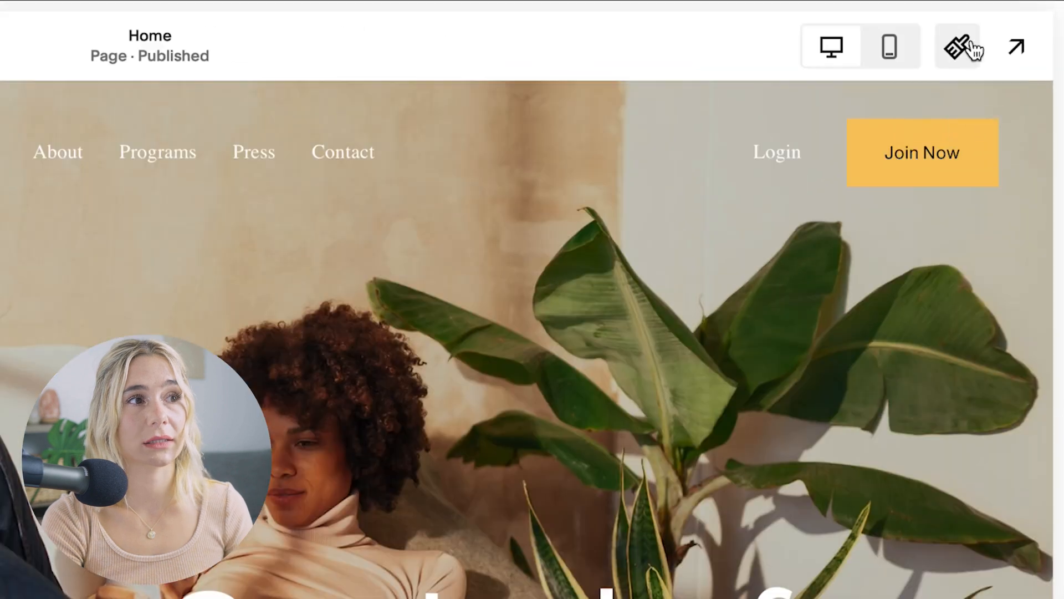
{"action": "left_click", "coordinate": [1011, 23]}
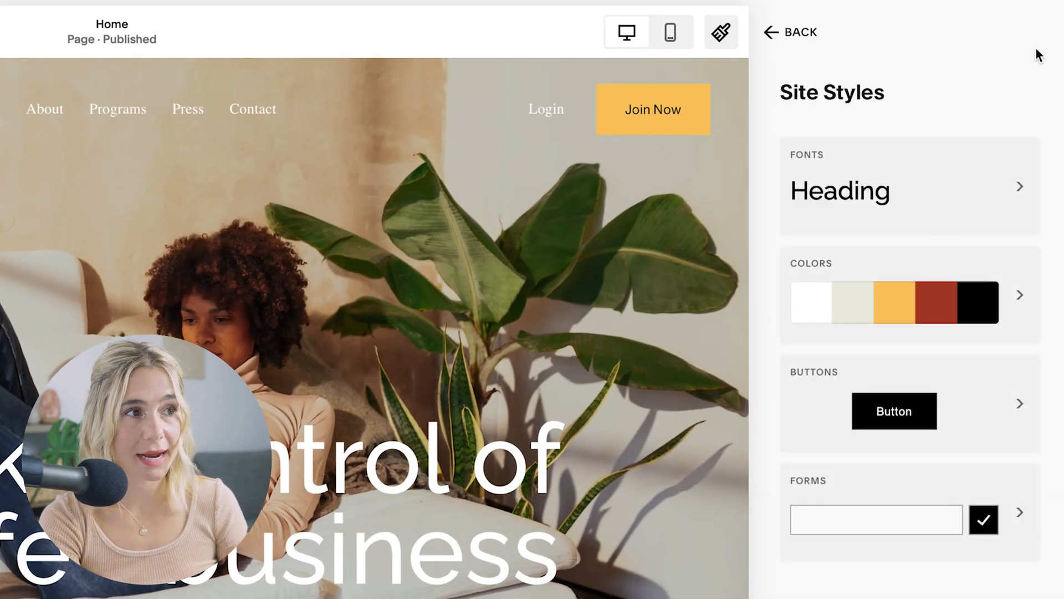
{"action": "left_click", "coordinate": [1022, 216]}
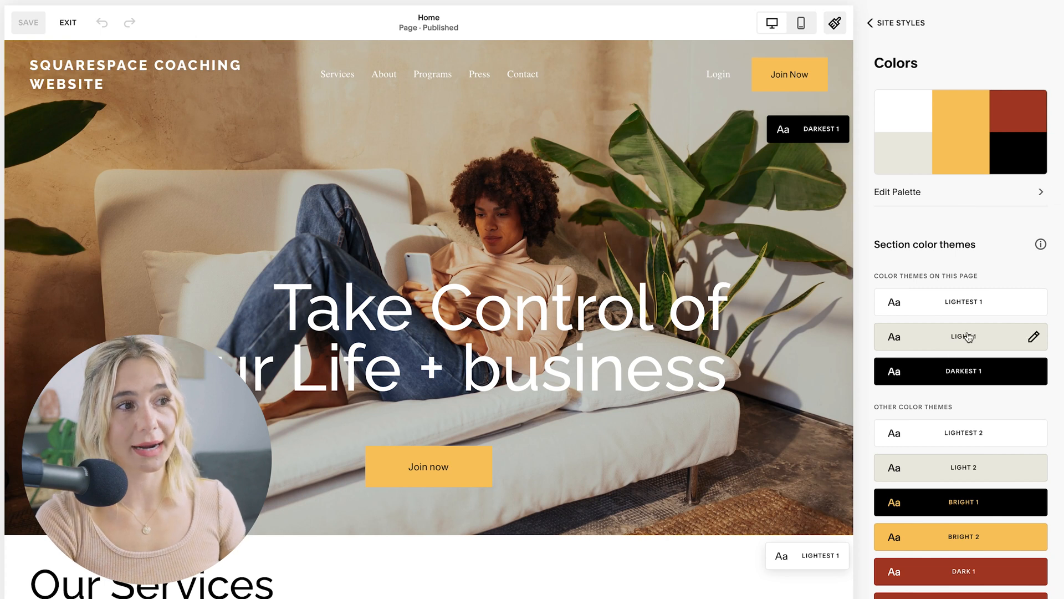
{"action": "left_click", "coordinate": [1025, 191]}
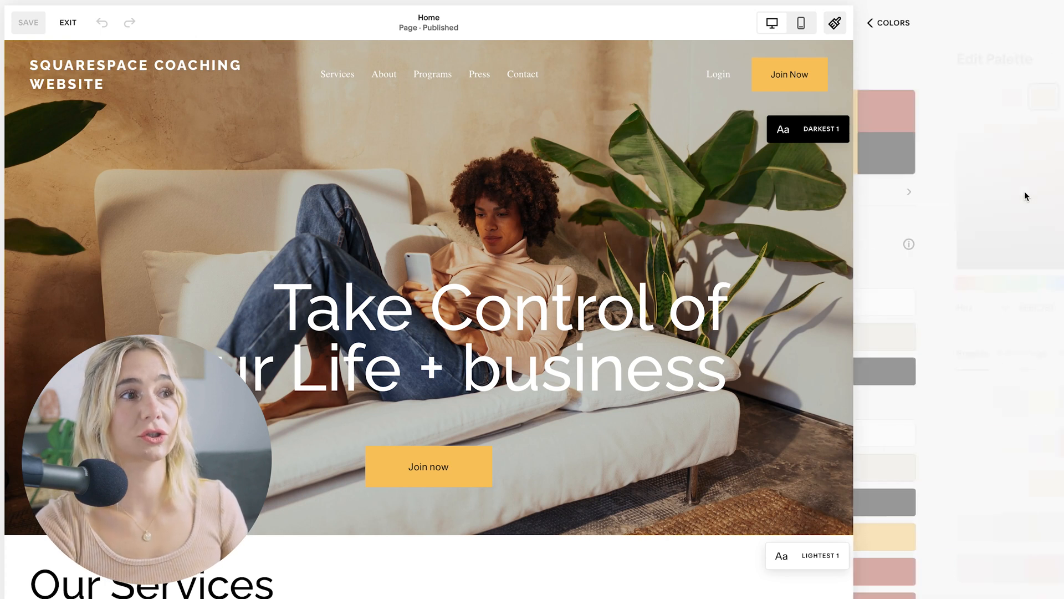
{"action": "left_click", "coordinate": [941, 444]}
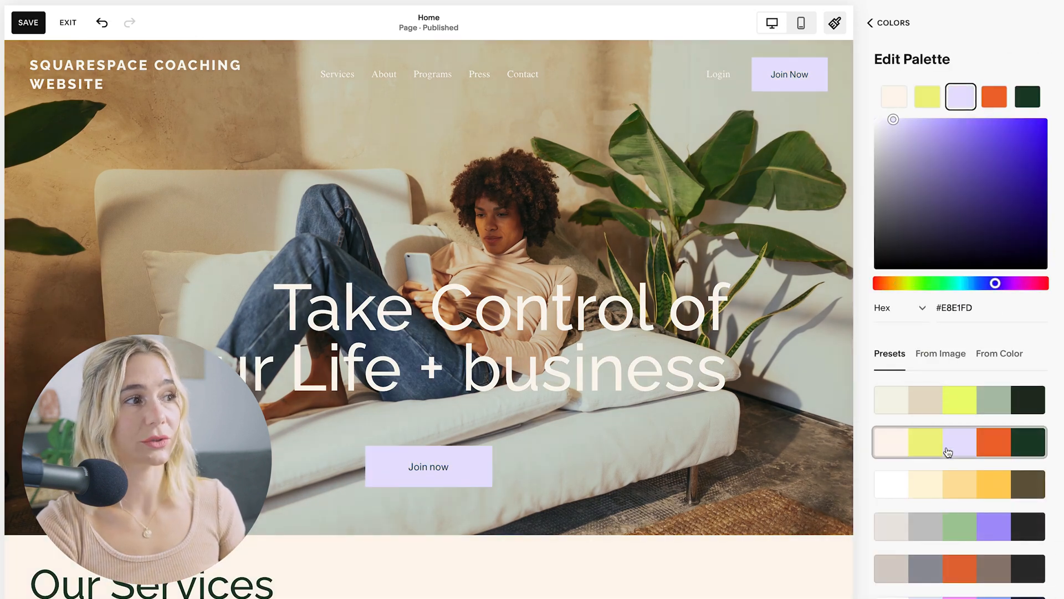
{"action": "left_click", "coordinate": [962, 489]}
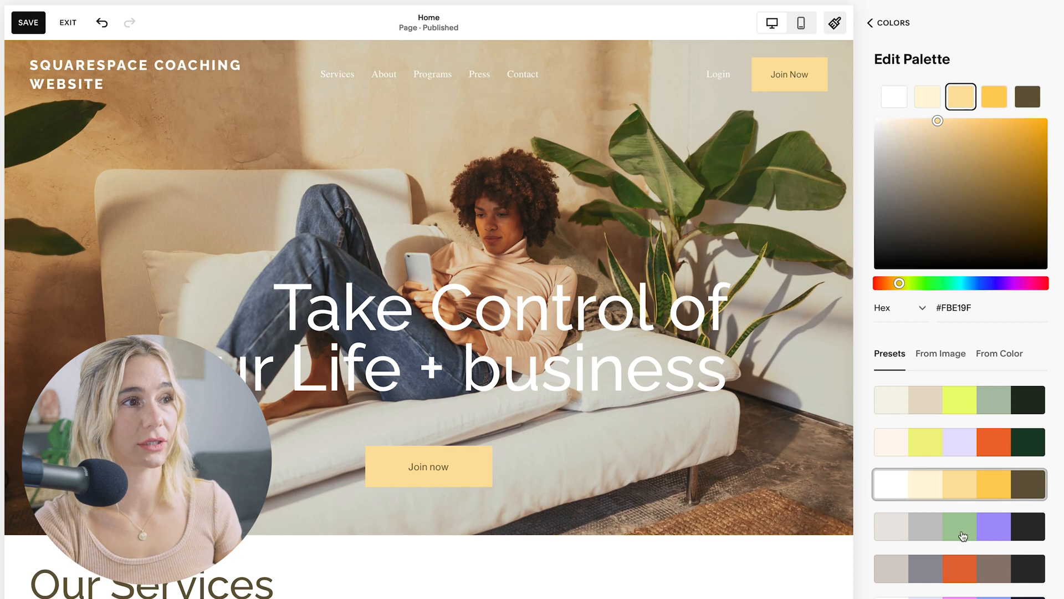
{"action": "left_click", "coordinate": [963, 535]}
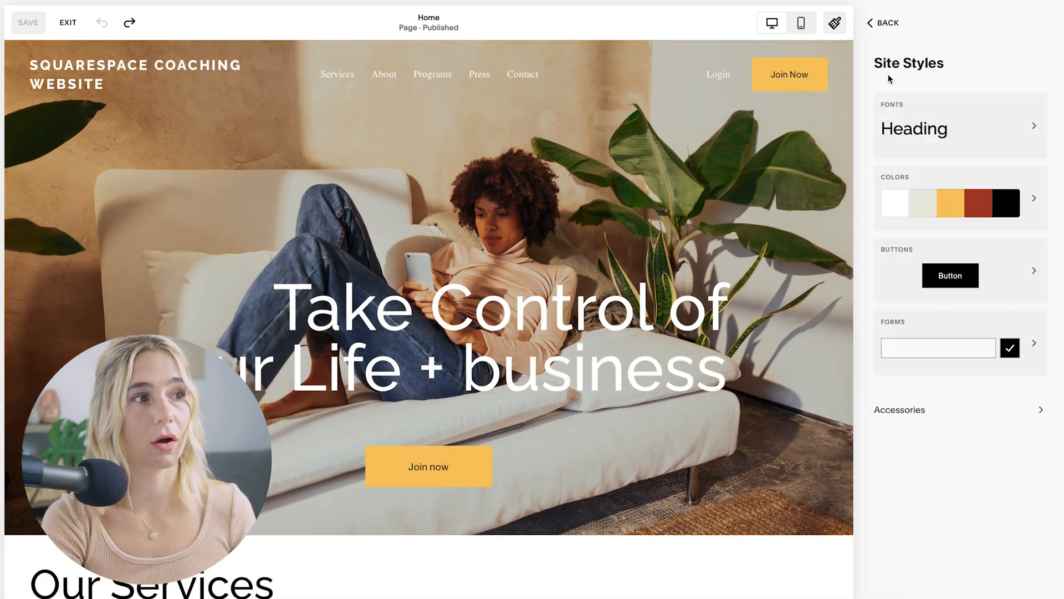
Examine the site-wide button styles, including their text and shape options, and close the site styles
{"action": "left_click", "coordinate": [1022, 285]}
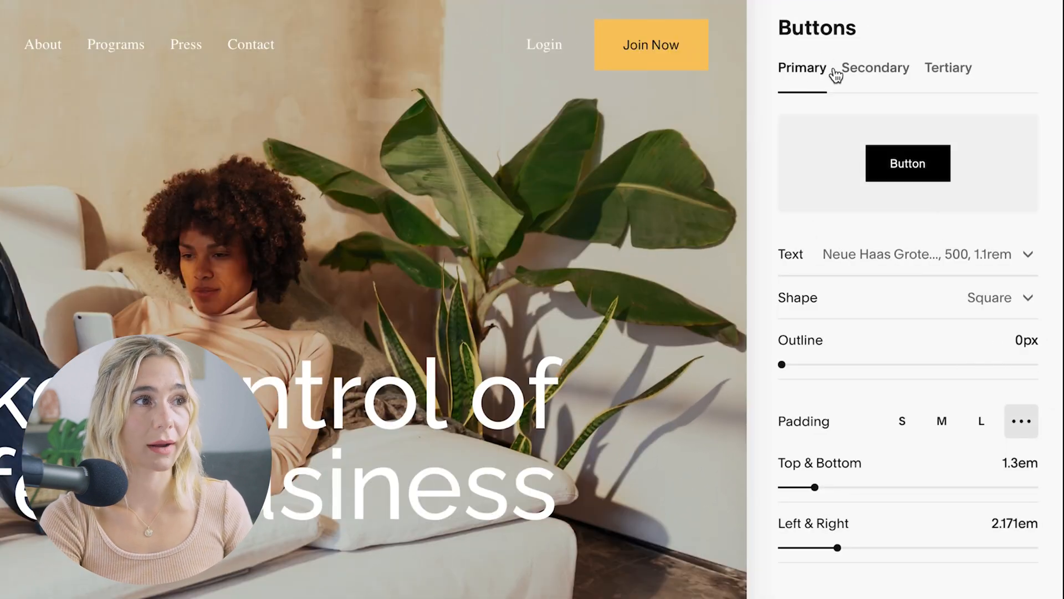
{"action": "left_click", "coordinate": [876, 69]}
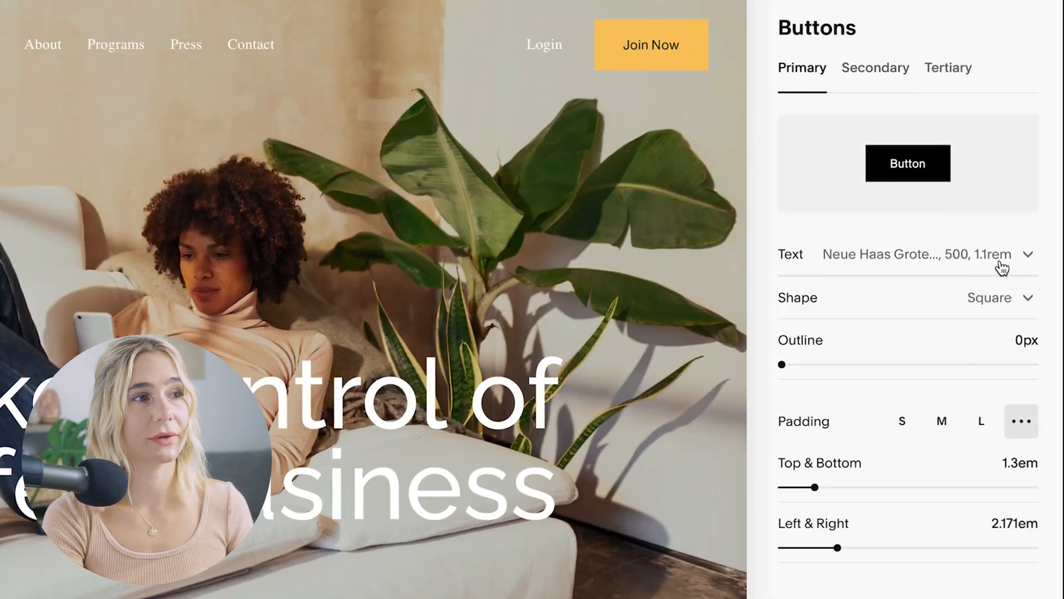
{"action": "left_click", "coordinate": [1000, 259]}
{"action": "left_click", "coordinate": [723, 289]}
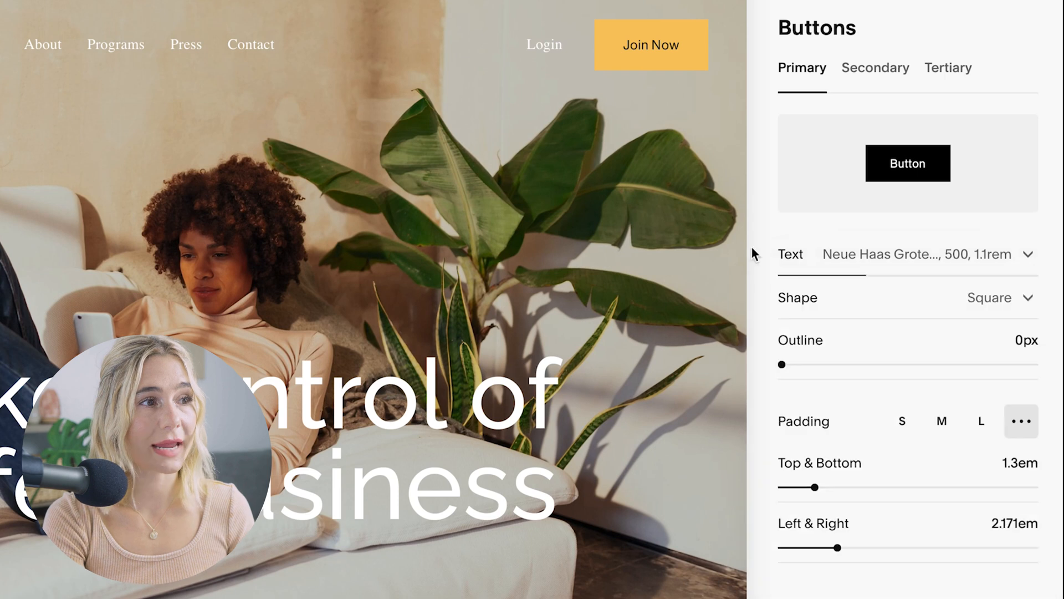
{"action": "left_click", "coordinate": [1008, 301]}
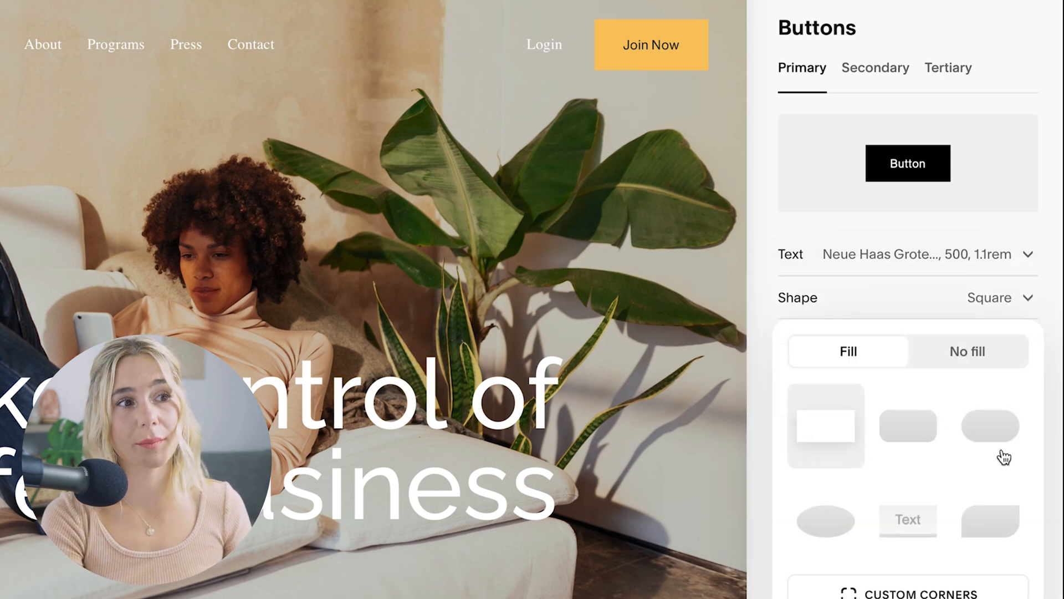
{"action": "left_click", "coordinate": [1052, 413]}
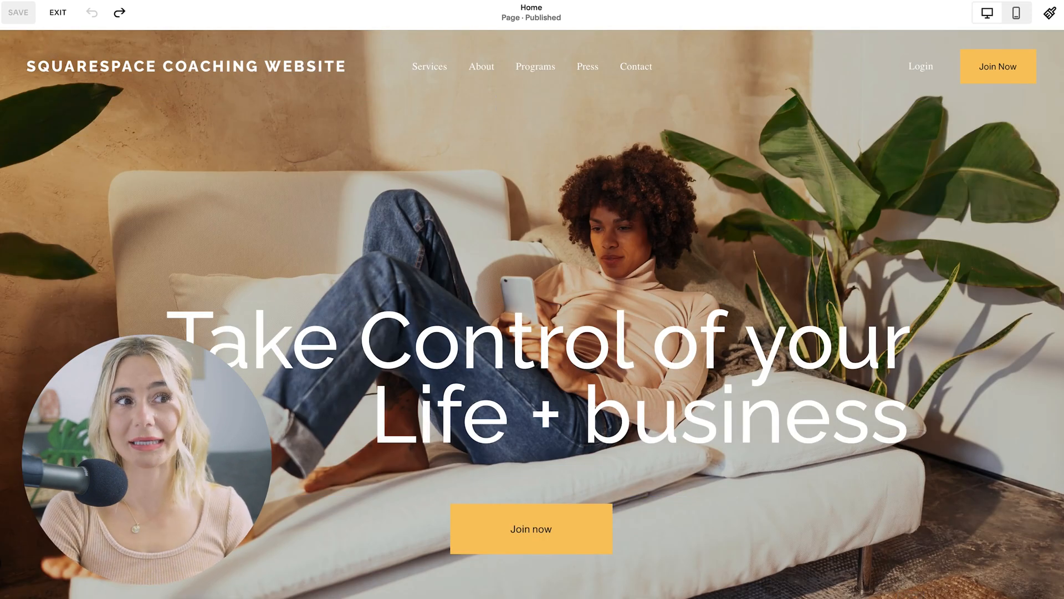
{"action": "mouse_move", "coordinate": [875, 117]}
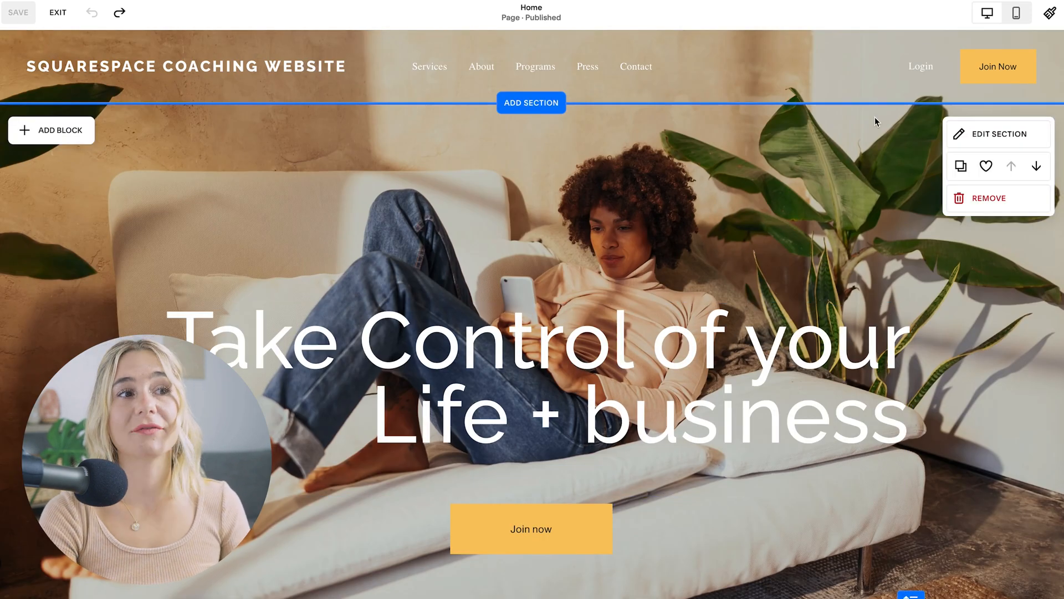
{"action": "scroll", "coordinate": [875, 119], "scroll_direction": "down", "scroll_amount": 1}
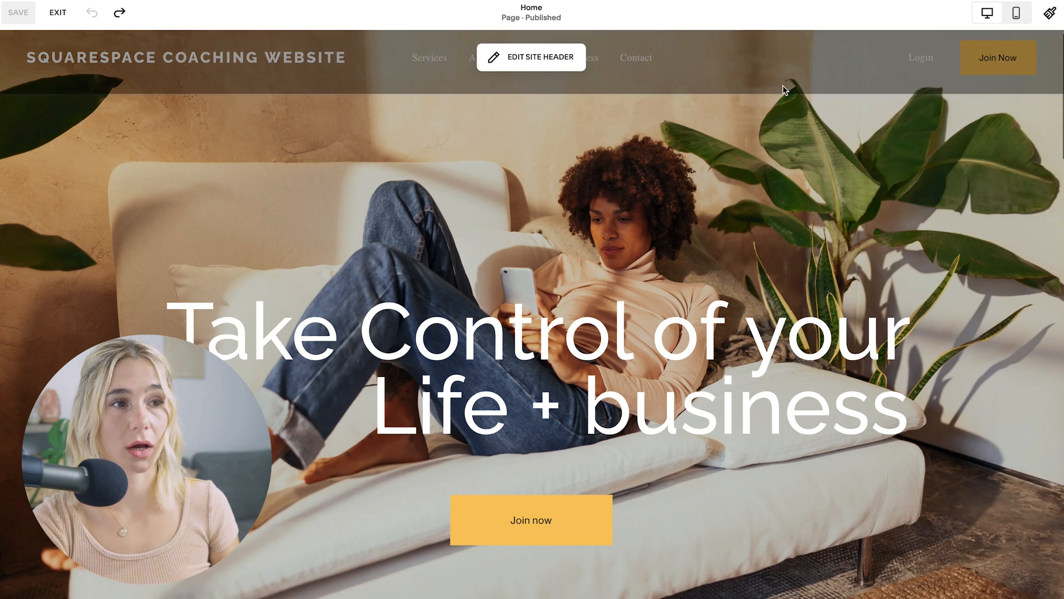
{"action": "scroll", "coordinate": [796, 114], "scroll_direction": "down", "scroll_amount": 1}
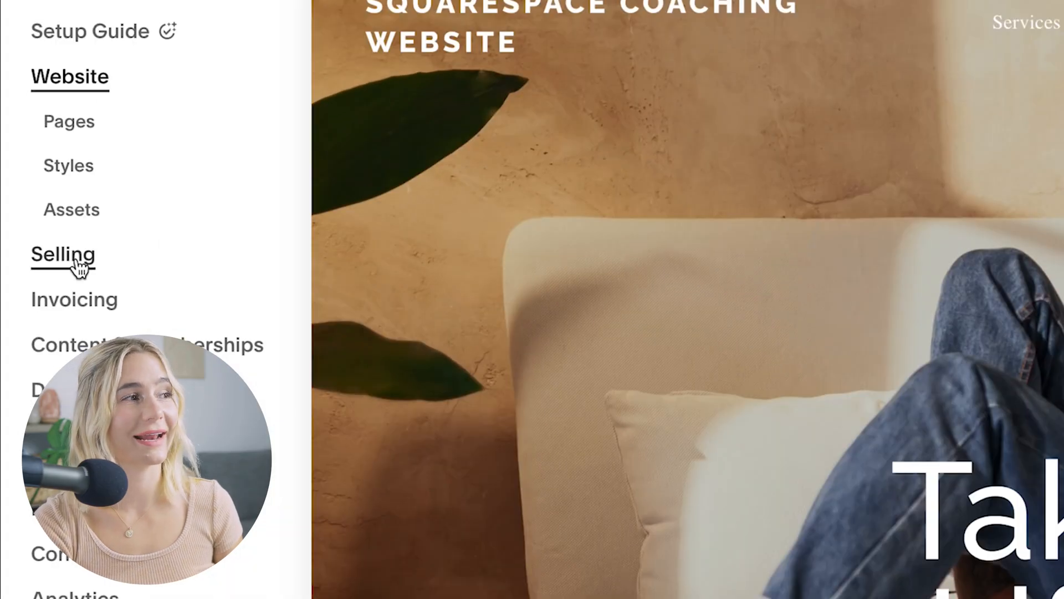
Create a new product of the Service type in the store and name it "1-1 Coaching"
{"action": "left_click", "coordinate": [59, 257]}
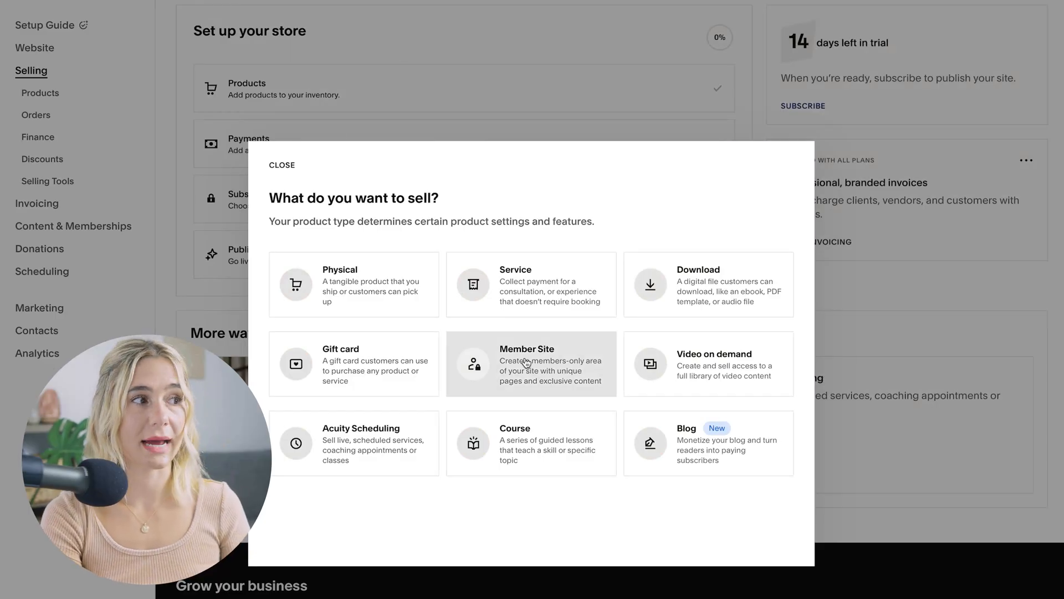
{"action": "left_click", "coordinate": [549, 297]}
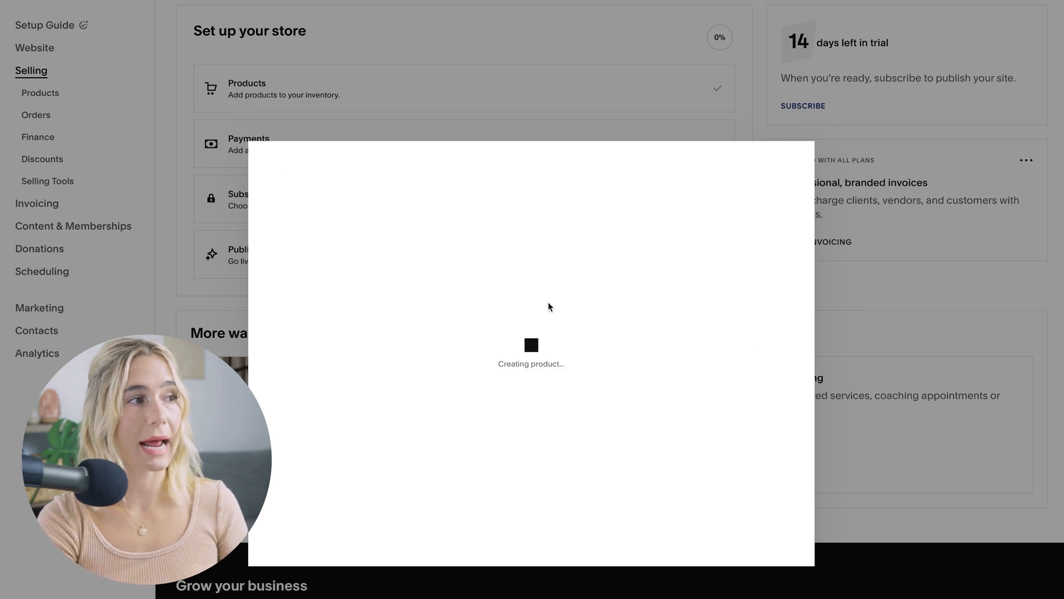
{"action": "type", "text": "1"}
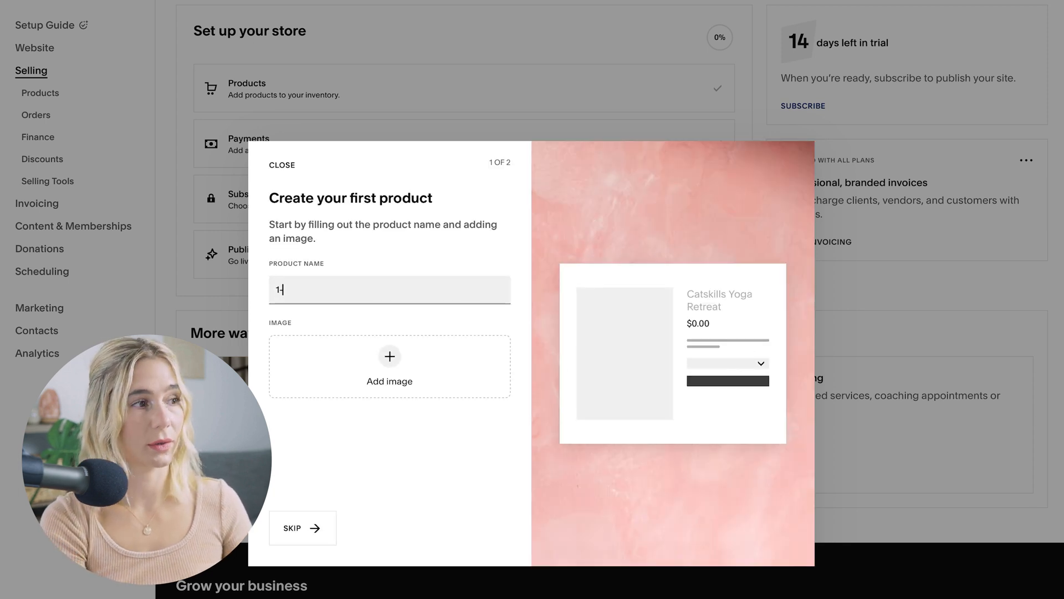
{"action": "type", "text": "-1 Coaching"}
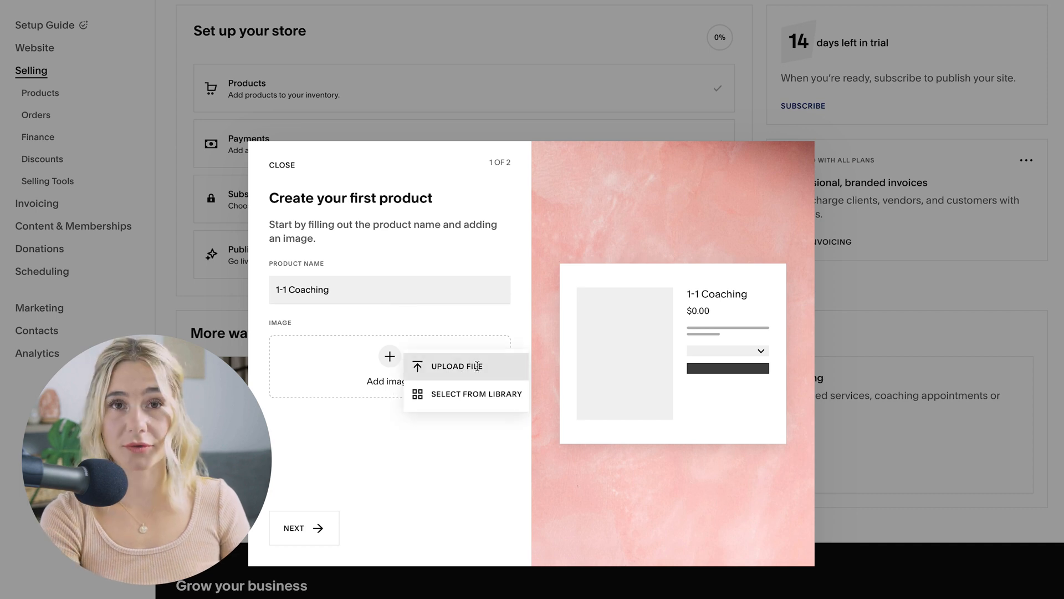
Set the 1-1 Coaching product's price to $250.00 and continue to its additional details
{"action": "left_click", "coordinate": [478, 366]}
{"action": "left_click", "coordinate": [309, 530]}
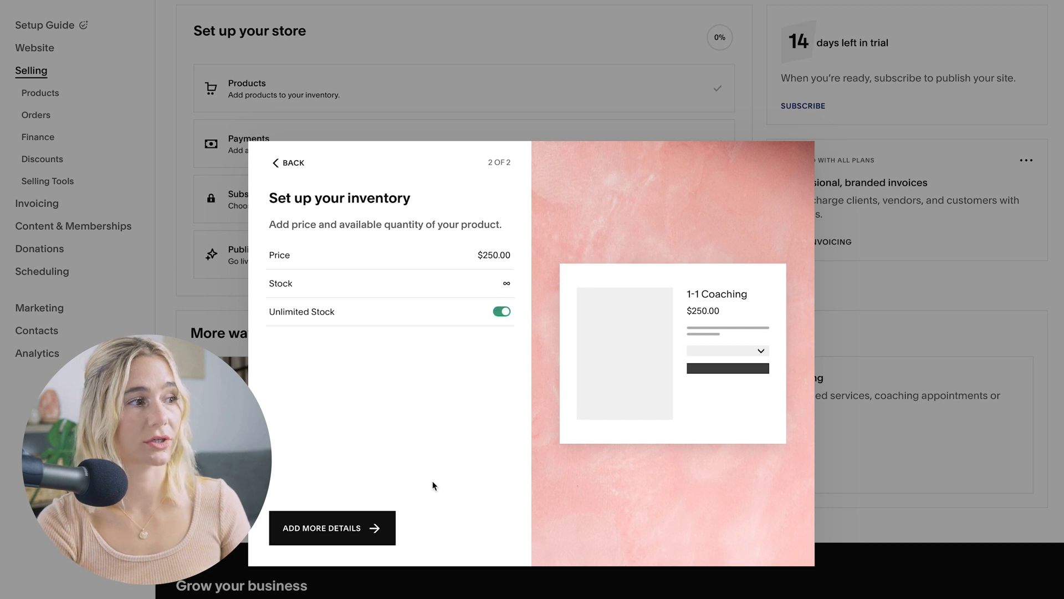
{"action": "left_click", "coordinate": [332, 527]}
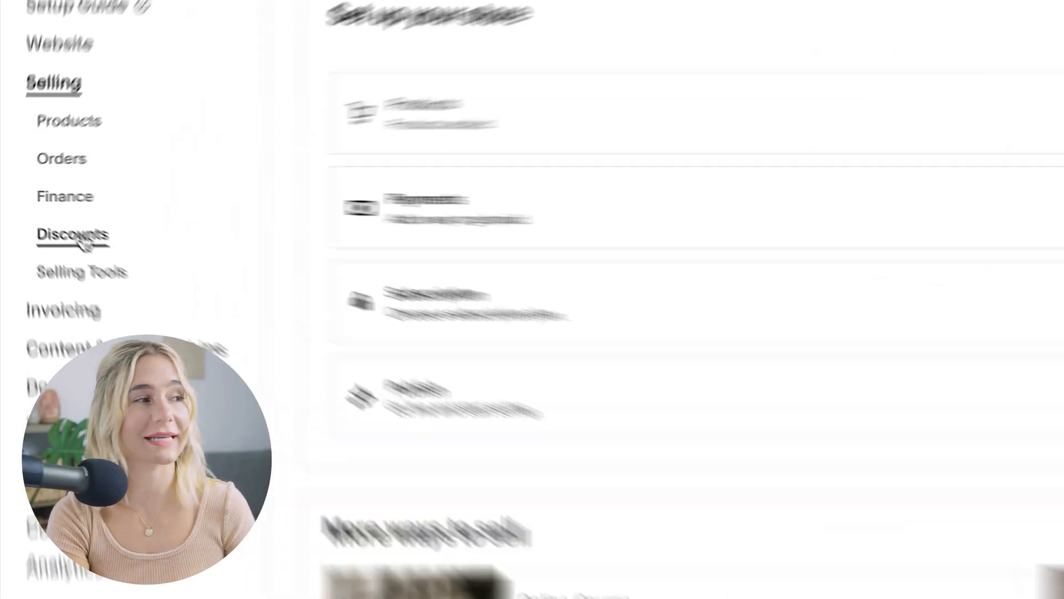
View the Discounts area of the store's selling tools
{"action": "left_click", "coordinate": [83, 244]}
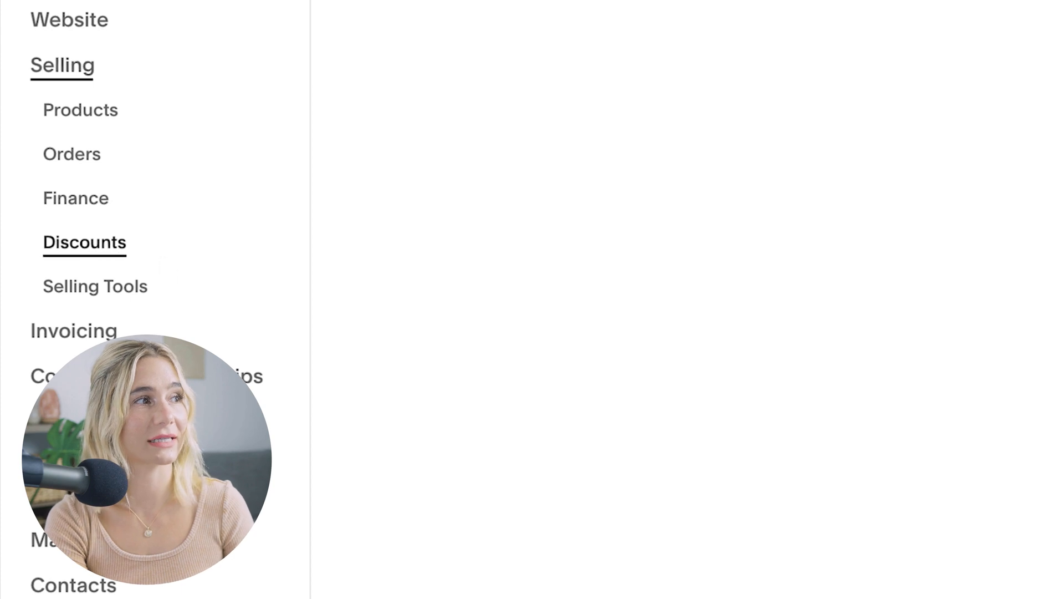
{"action": "left_click", "coordinate": [988, 54]}
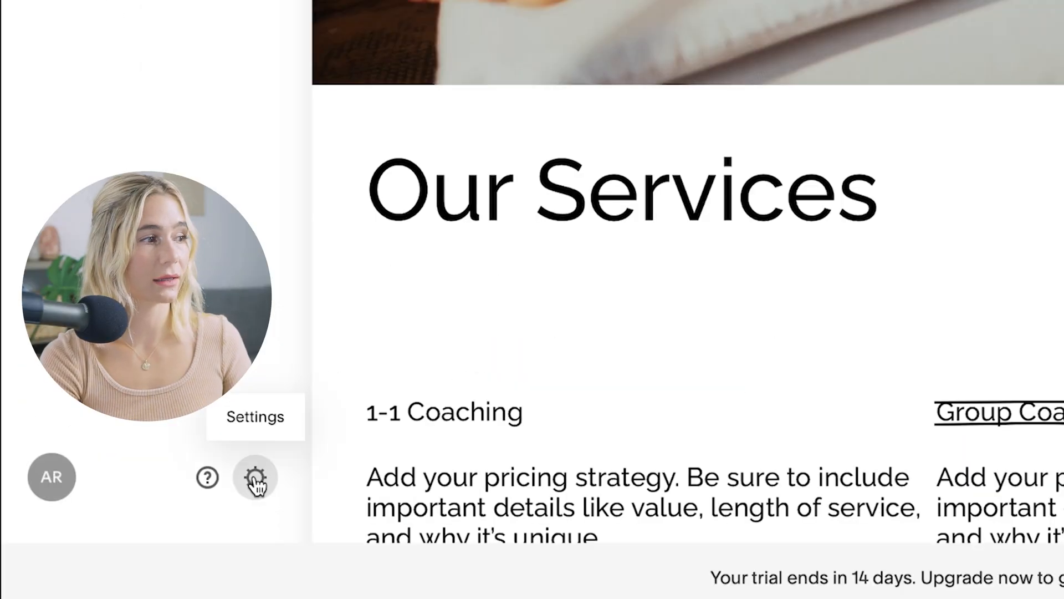
Look at the new domain registration in the Domains & Email settings and close it without choosing a domain
{"action": "left_click", "coordinate": [255, 478]}
{"action": "left_click", "coordinate": [158, 174]}
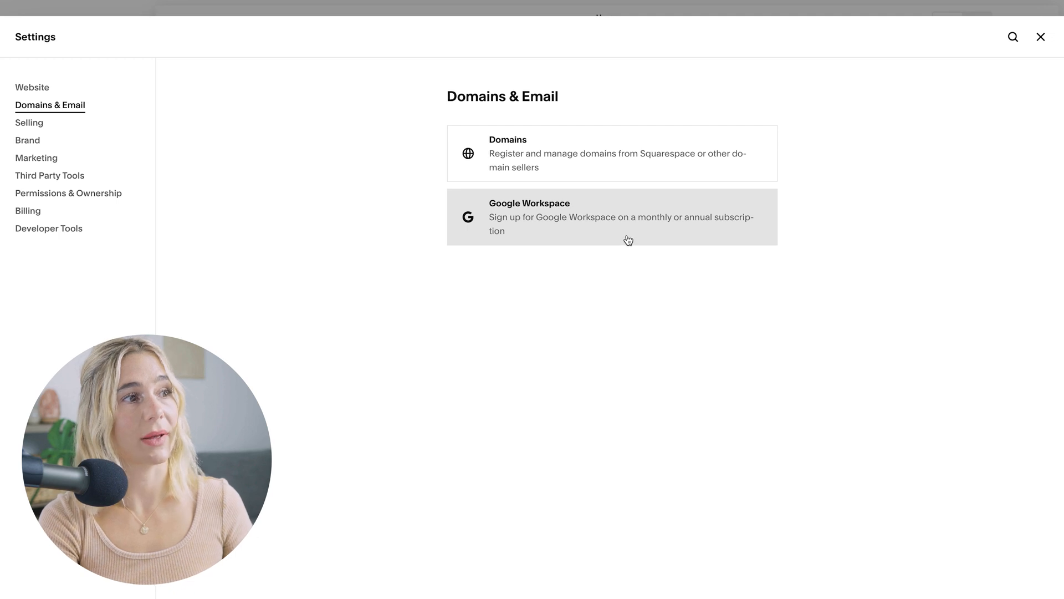
{"action": "left_click", "coordinate": [607, 161]}
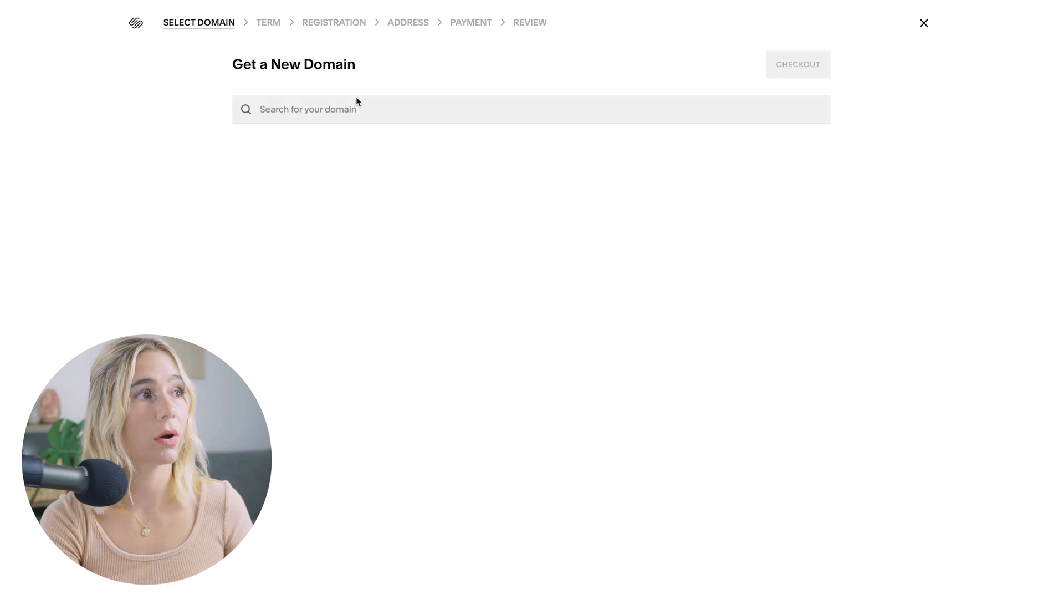
{"action": "left_click", "coordinate": [924, 25]}
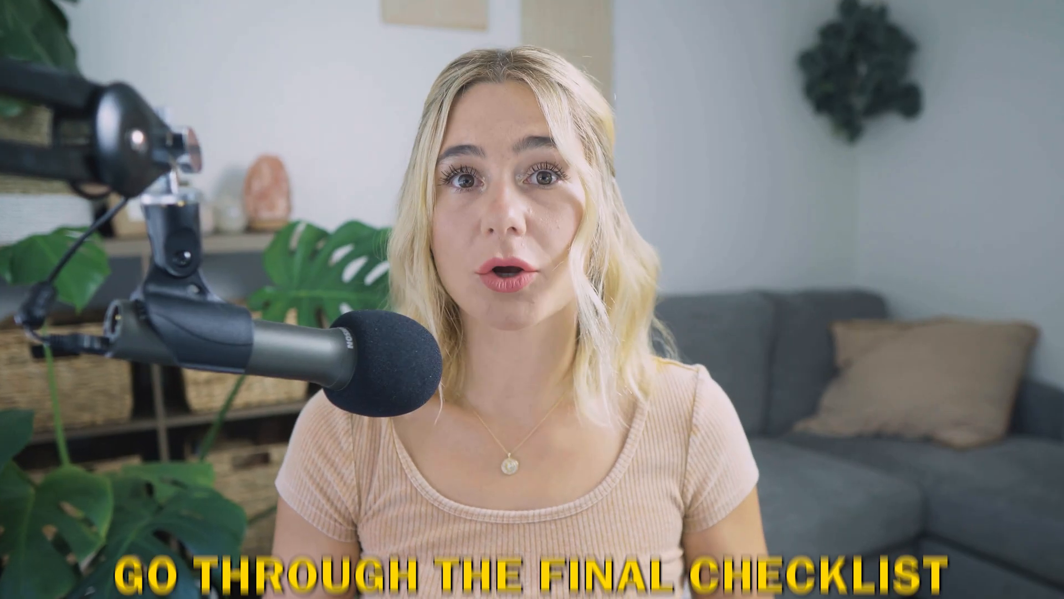